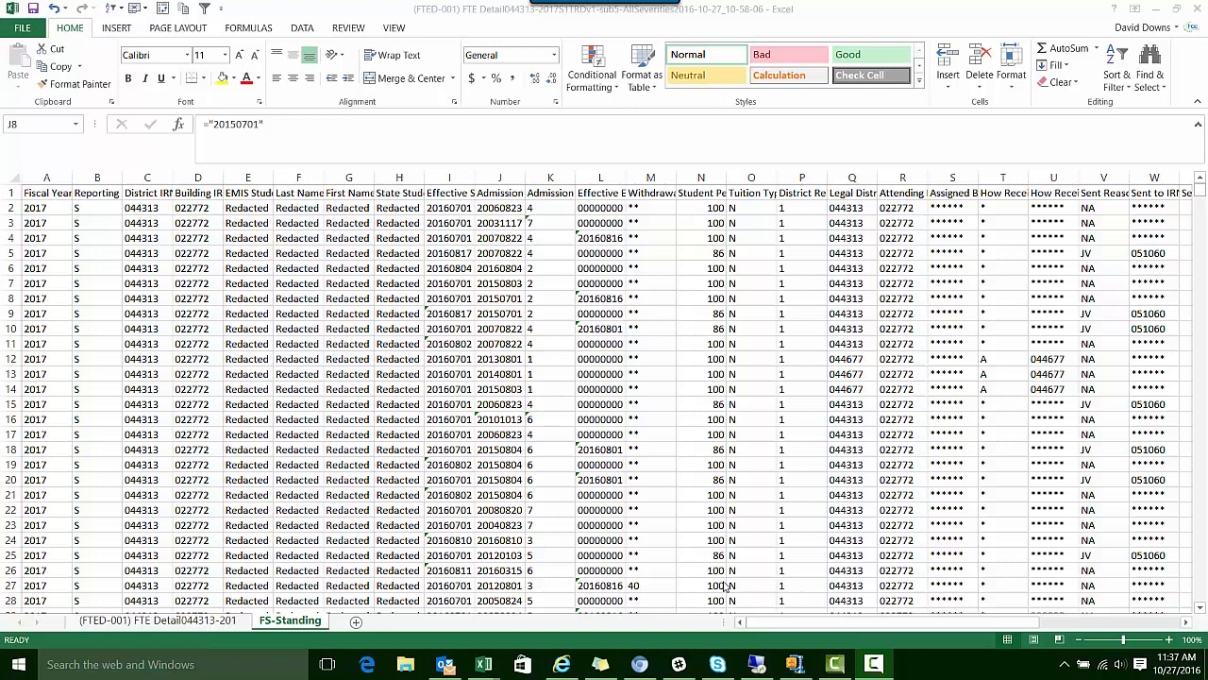
{"action": "left_click", "coordinate": [723, 489]}
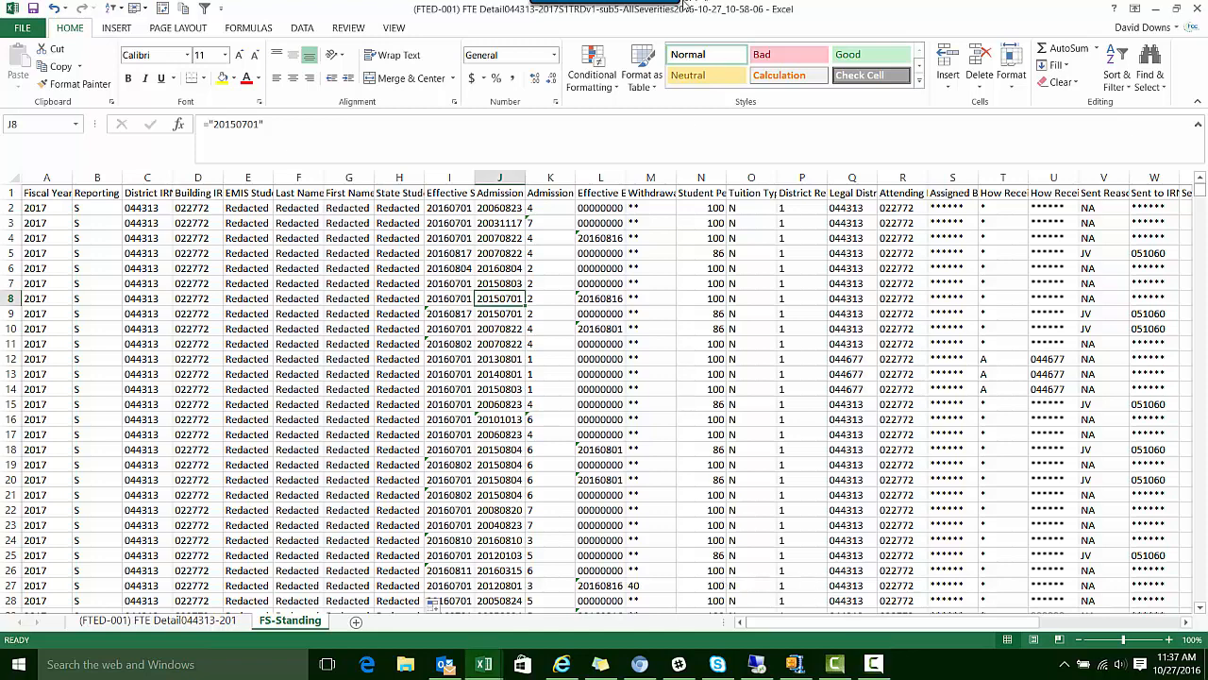
{"action": "left_click", "coordinate": [873, 666]}
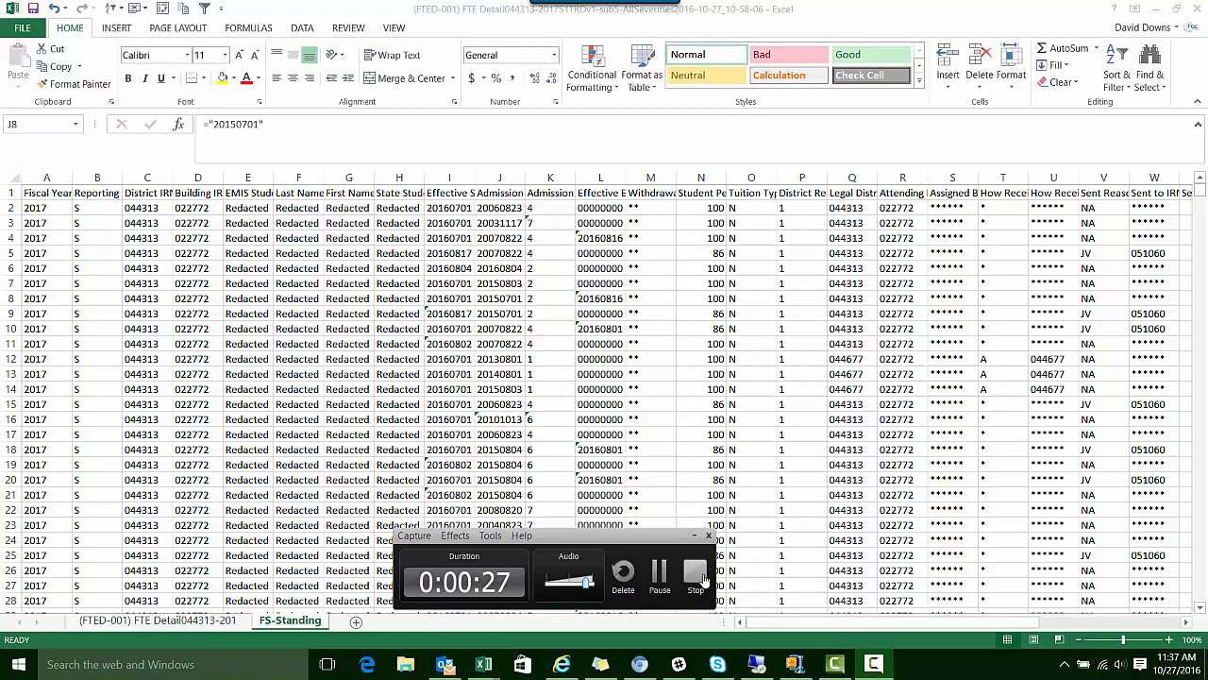
{"action": "left_click", "coordinate": [658, 572]}
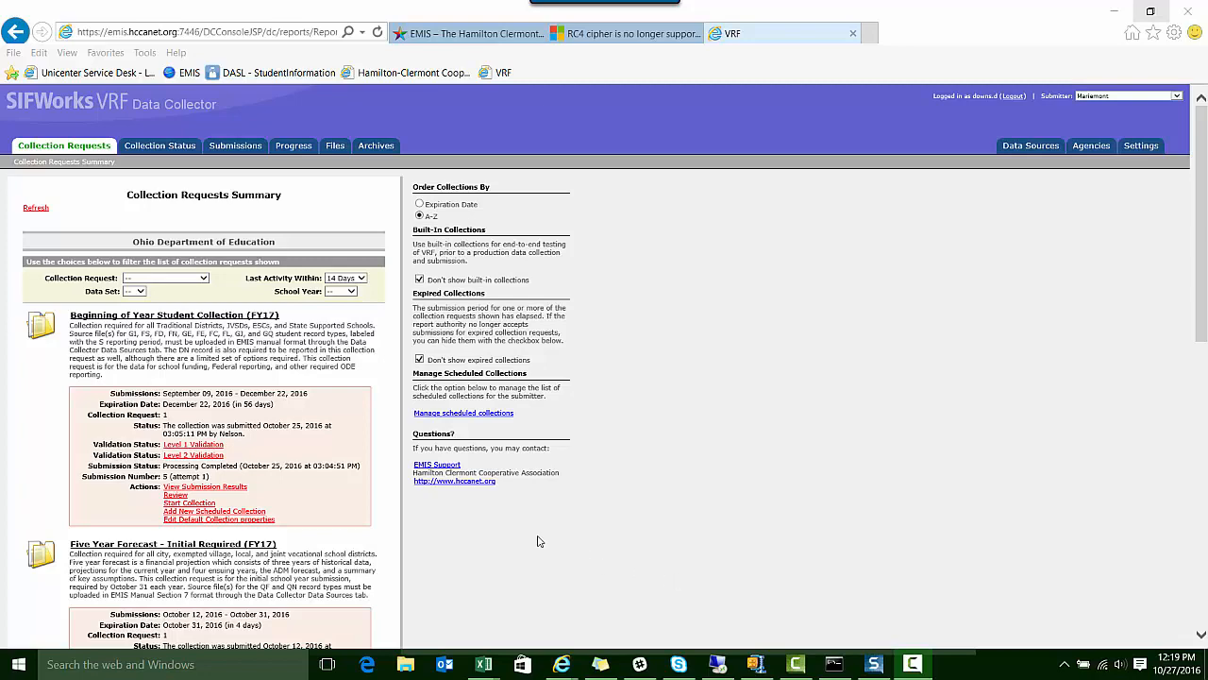
Generate the (FTED-001) FTE Detail report from the Beginning of Year Student Collection's Level 2 validation and view its workbook in Excel
{"action": "left_click", "coordinate": [216, 456]}
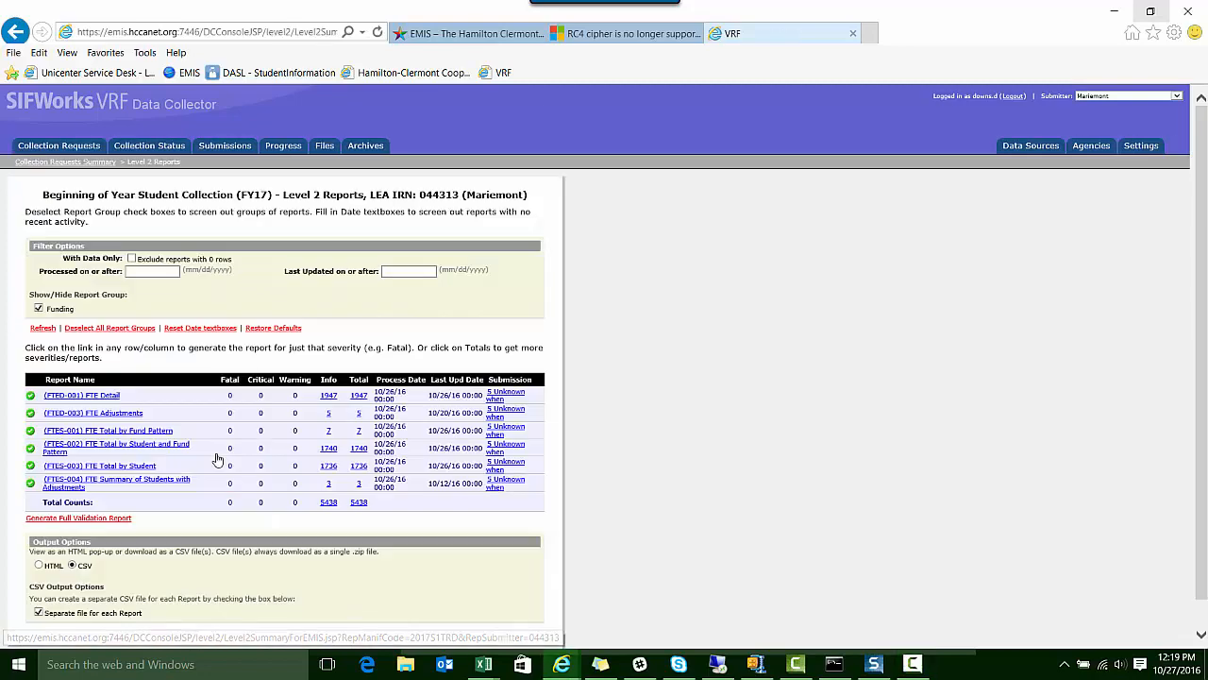
{"action": "left_click", "coordinate": [98, 396]}
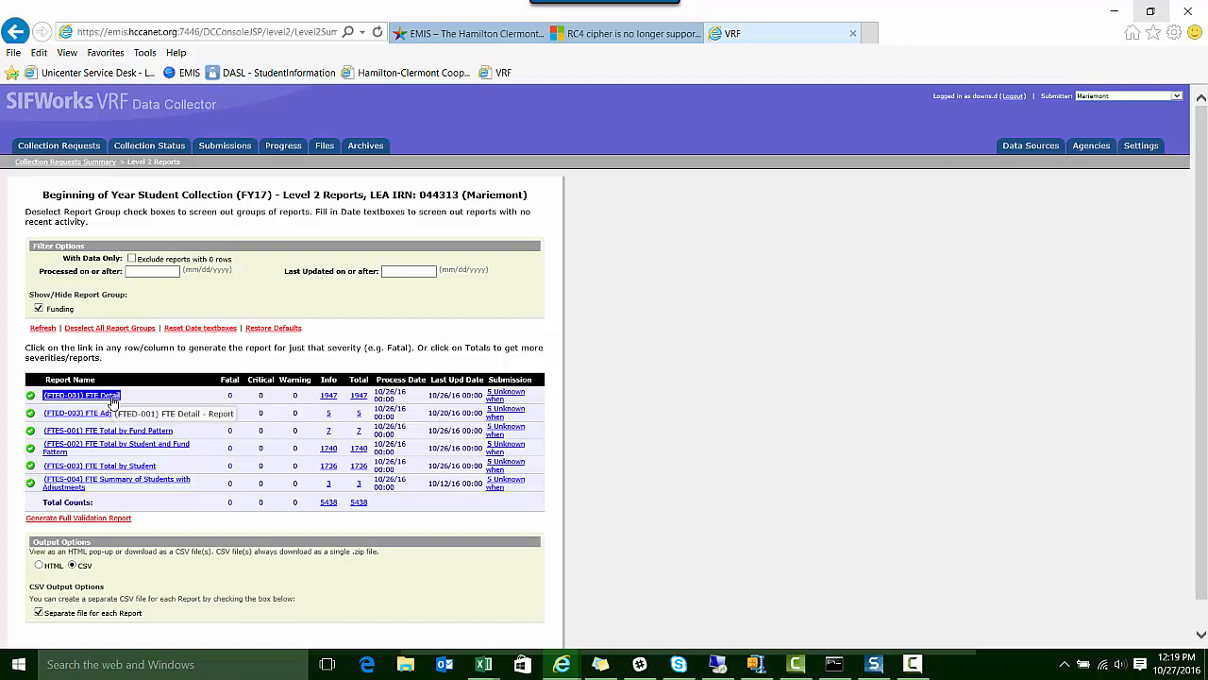
{"action": "mouse_move", "coordinate": [485, 666]}
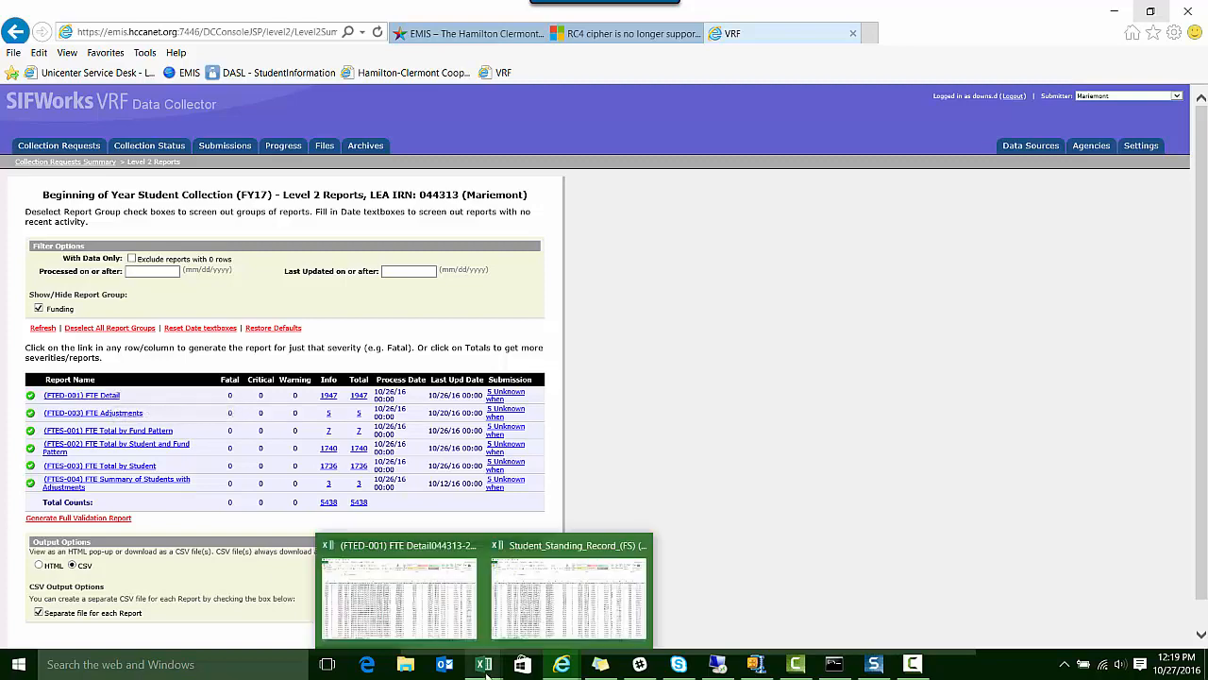
{"action": "left_click", "coordinate": [448, 639]}
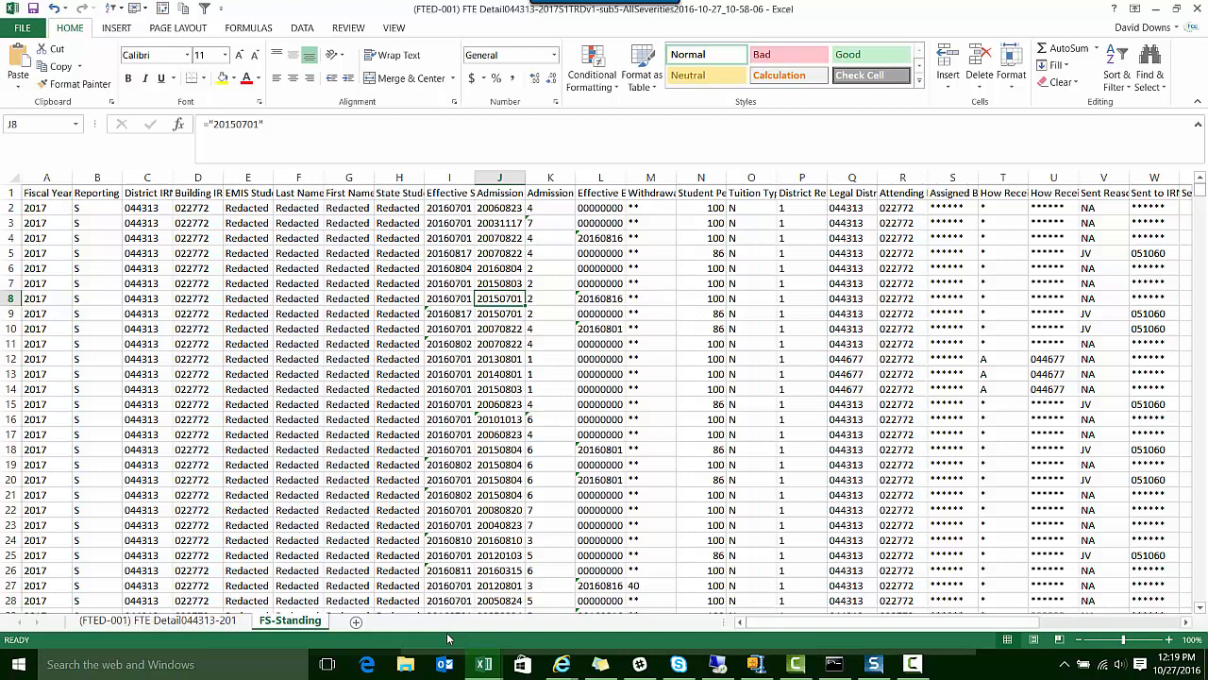
Back in the VRF Data Collector, generate the Beginning of Year collection's review data and view the Student_Standing_Record_(FS) file in Excel
{"action": "mouse_move", "coordinate": [563, 672]}
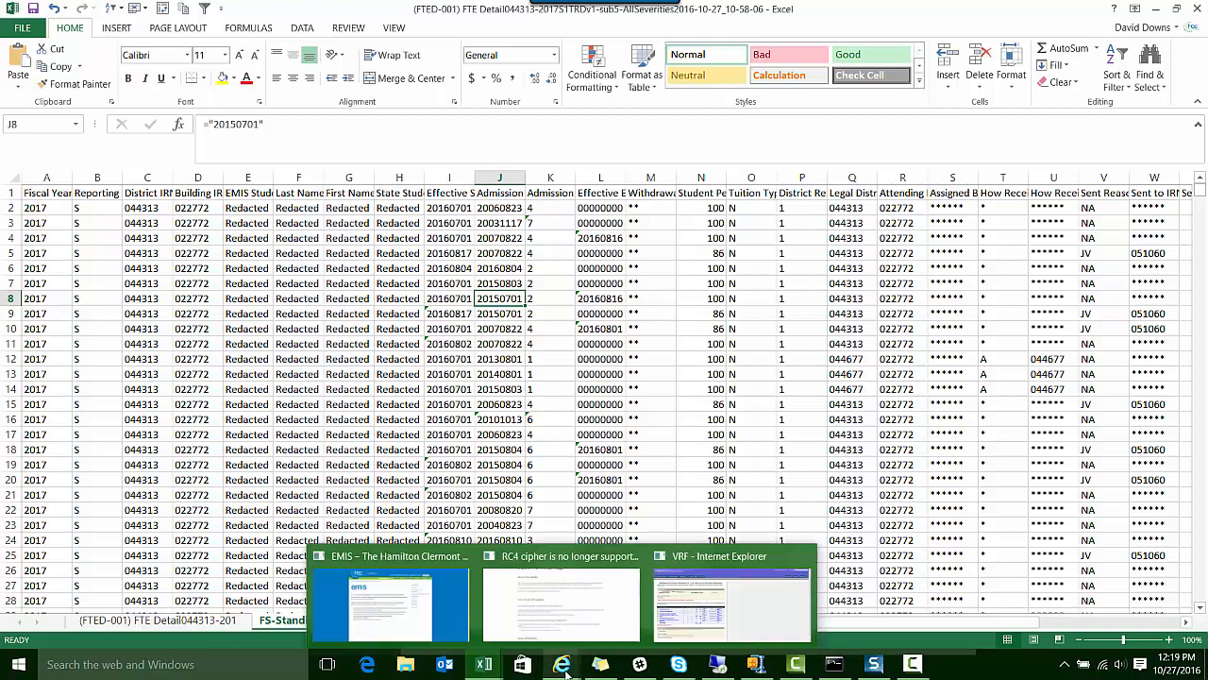
{"action": "left_click", "coordinate": [688, 597]}
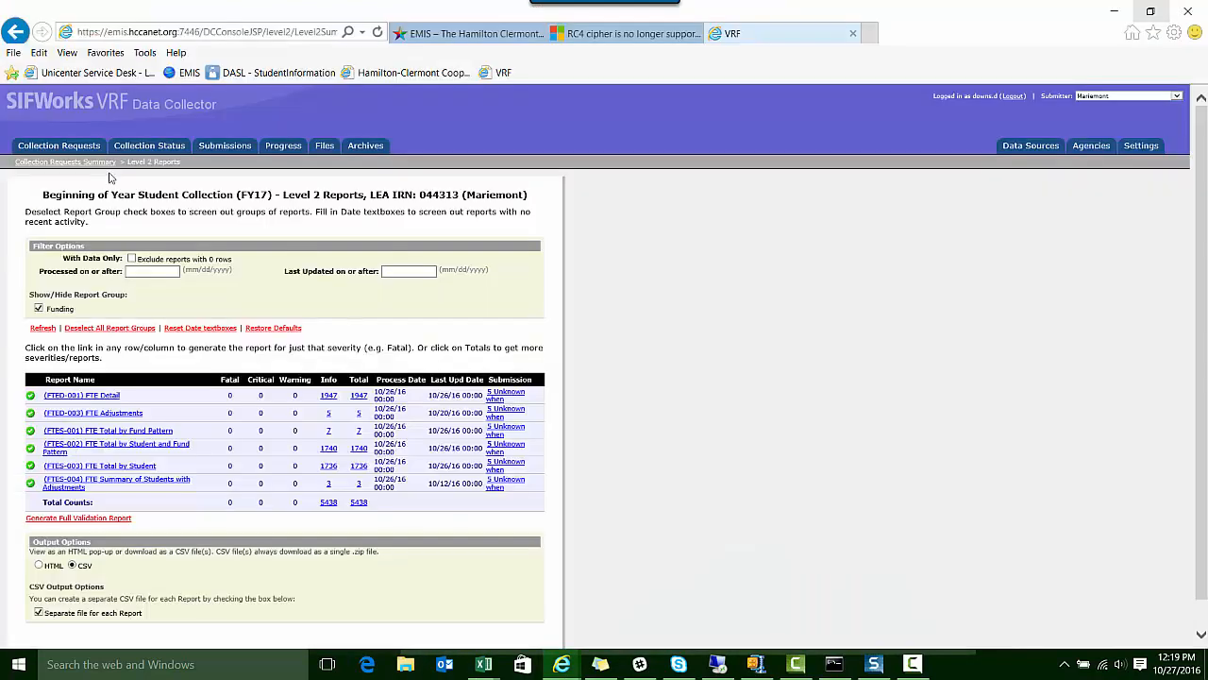
{"action": "left_click", "coordinate": [90, 146]}
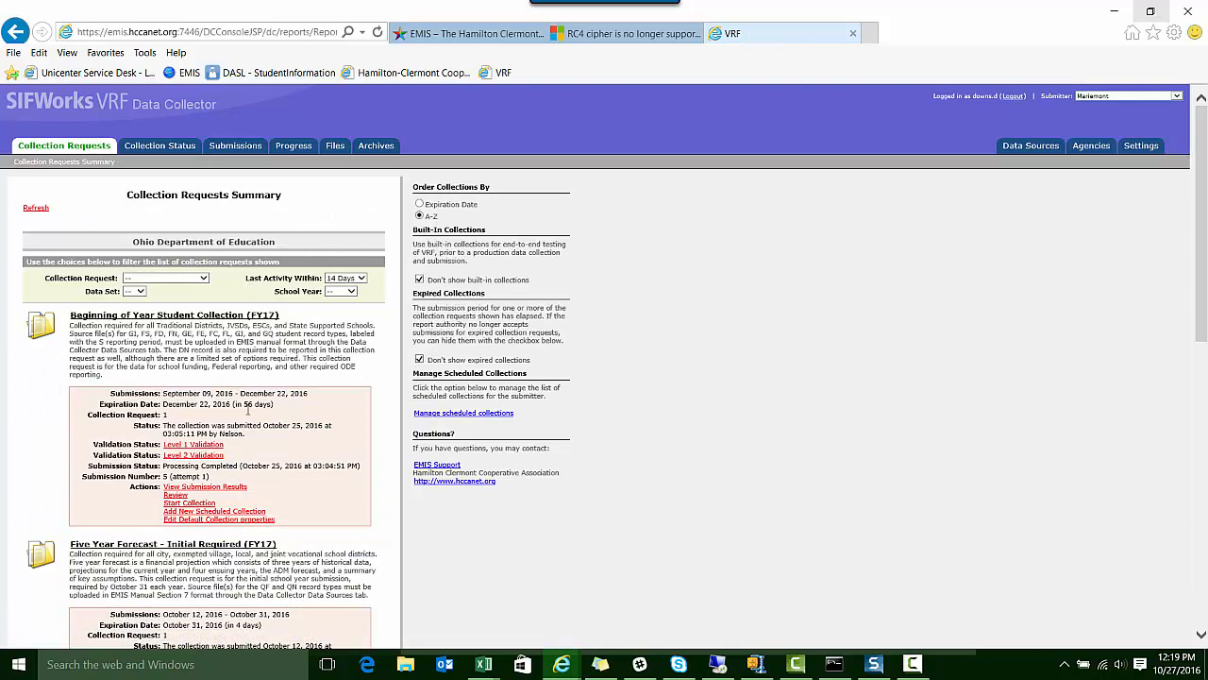
{"action": "left_click", "coordinate": [175, 495]}
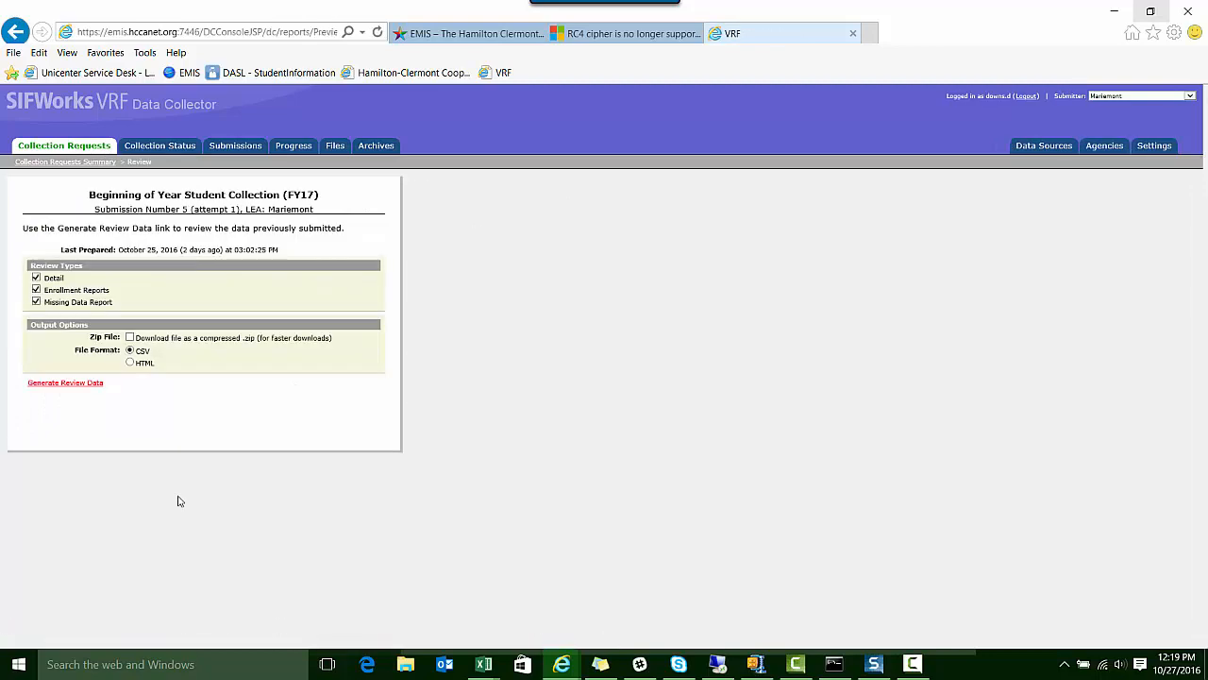
{"action": "left_click", "coordinate": [74, 385]}
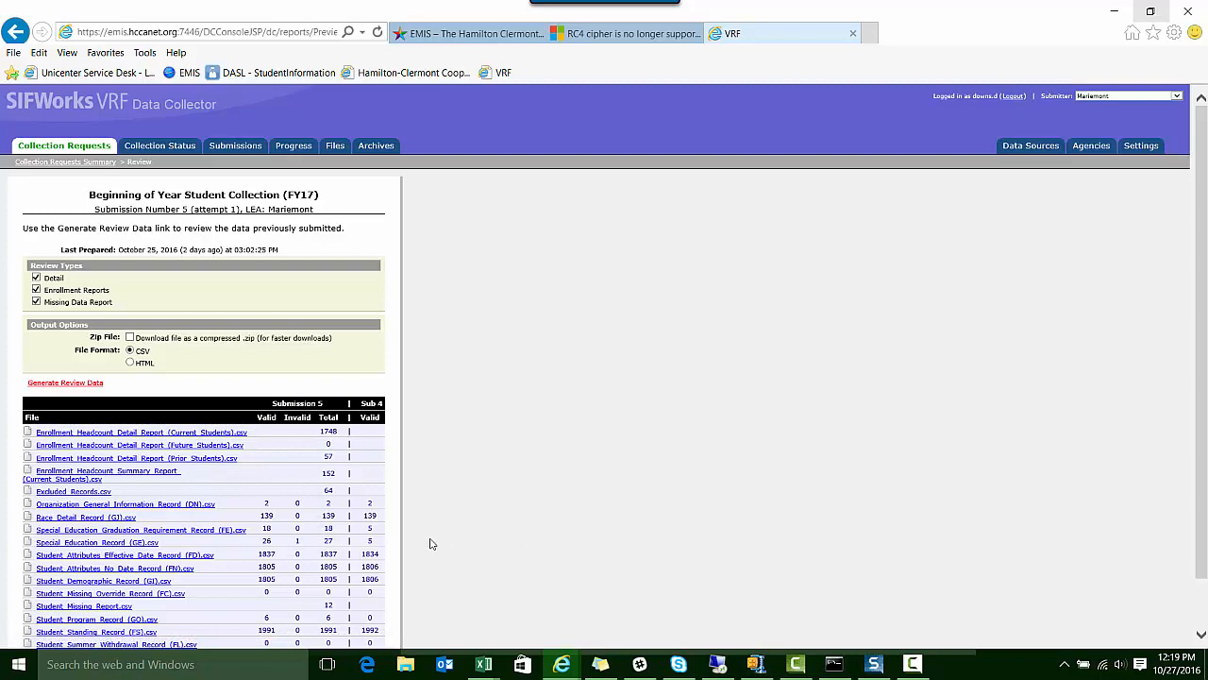
{"action": "left_click", "coordinate": [97, 631]}
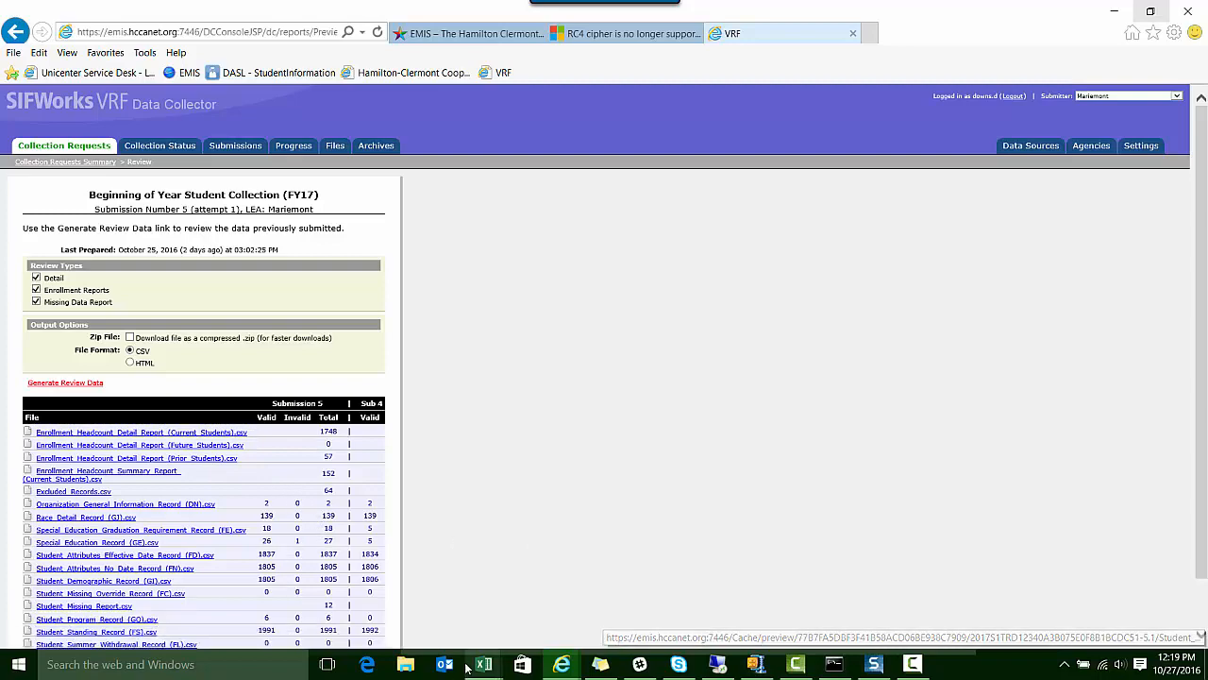
{"action": "mouse_move", "coordinate": [484, 664]}
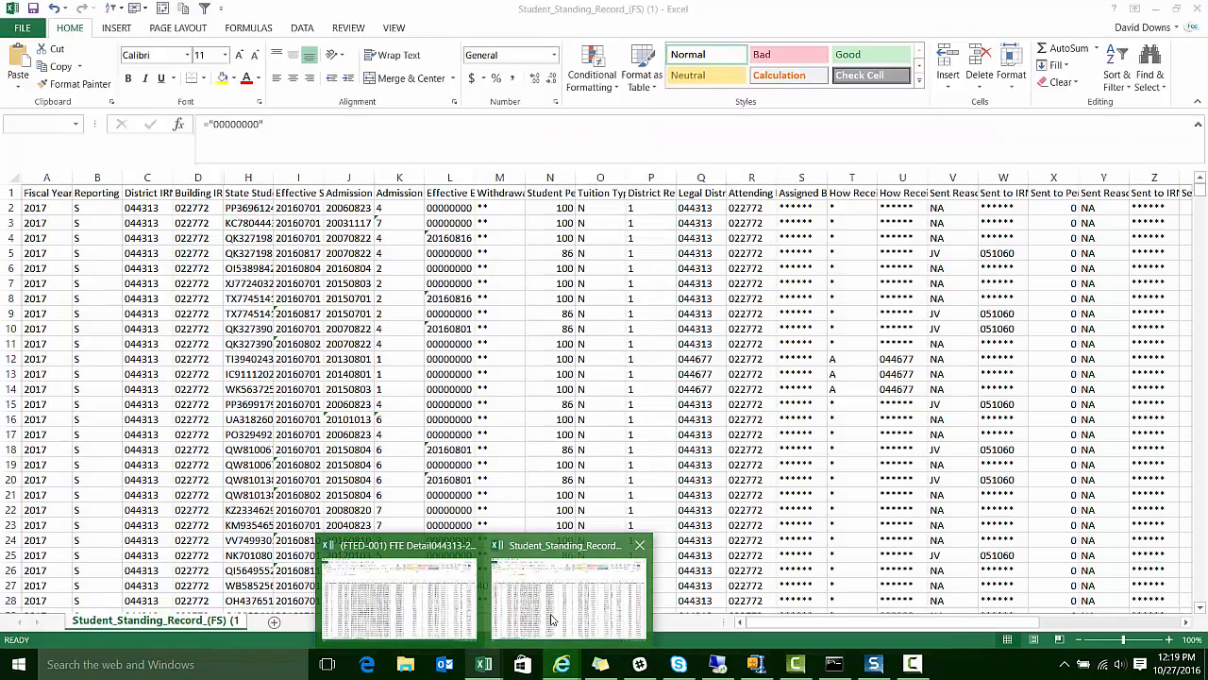
{"action": "left_click", "coordinate": [552, 619]}
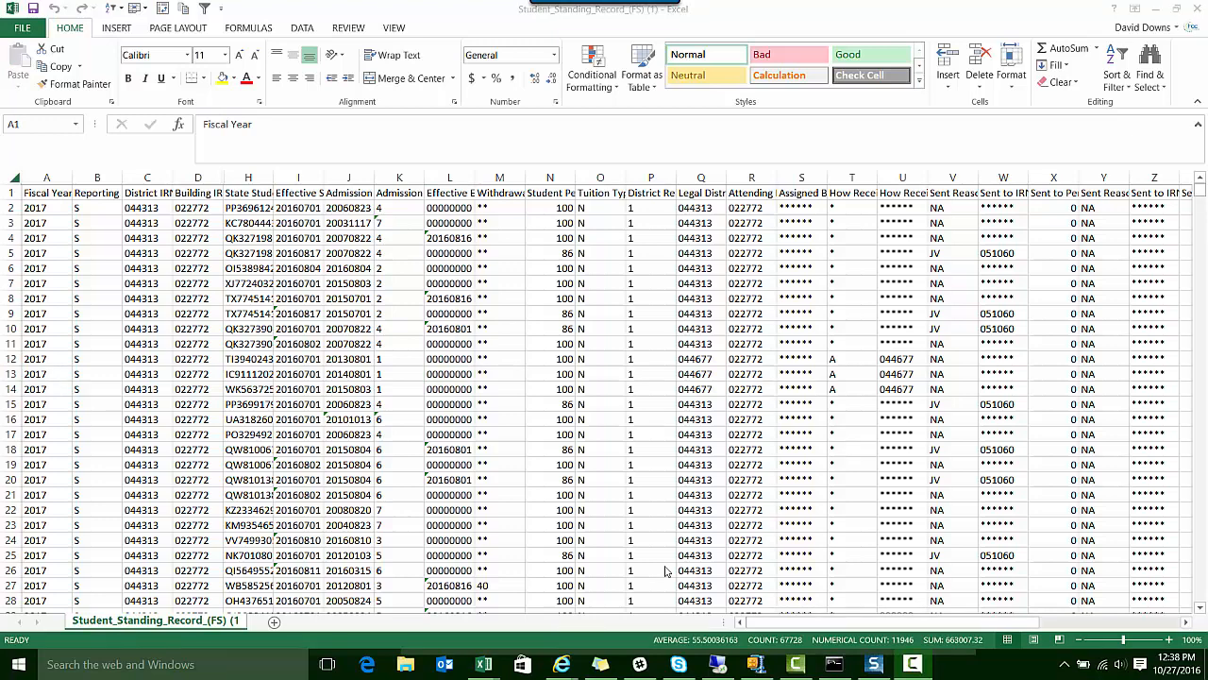
In the FTE Detail workbook, add a blank worksheet after the FTE Detail sheet as a paste destination for the Student Standing data
{"action": "mouse_move", "coordinate": [463, 653]}
{"action": "left_click", "coordinate": [437, 621]}
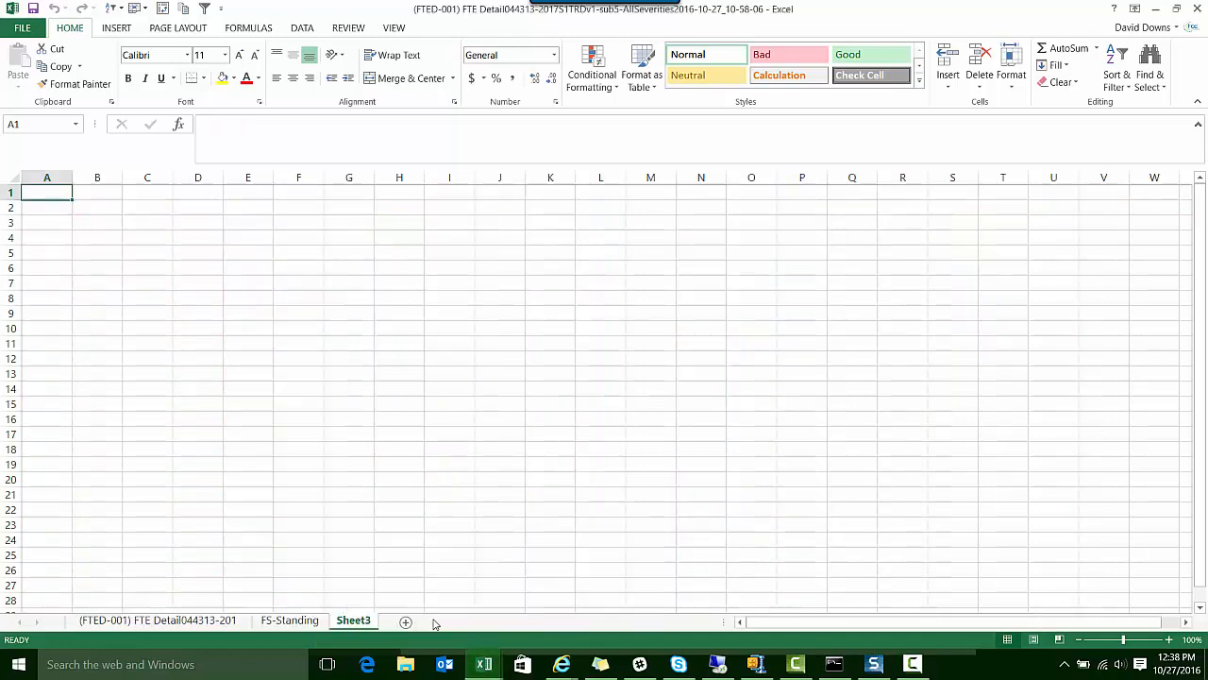
{"action": "left_click", "coordinate": [228, 623]}
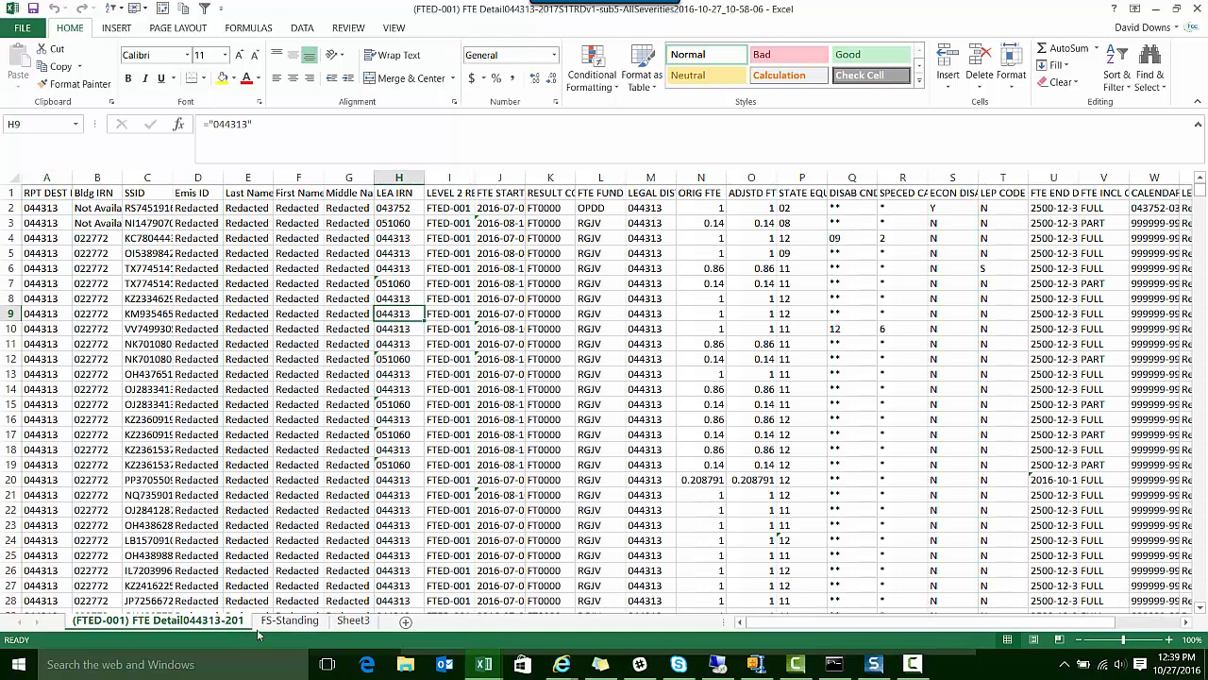
{"action": "left_click", "coordinate": [406, 623]}
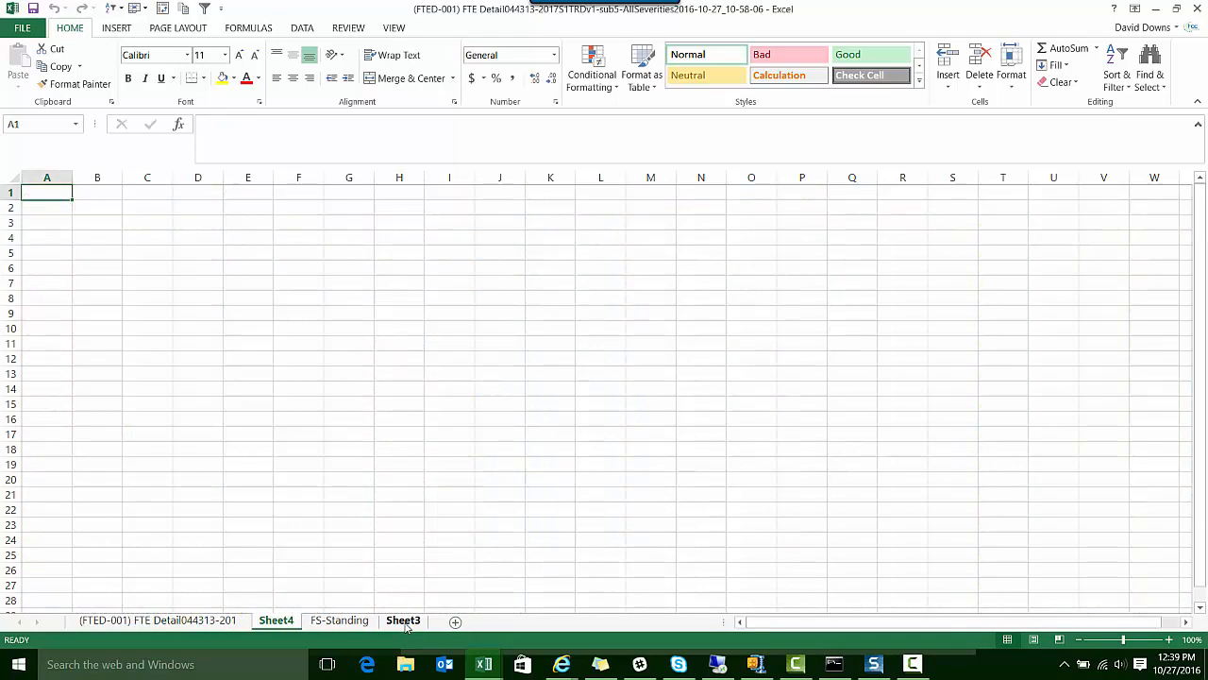
{"action": "right_click", "coordinate": [52, 193]}
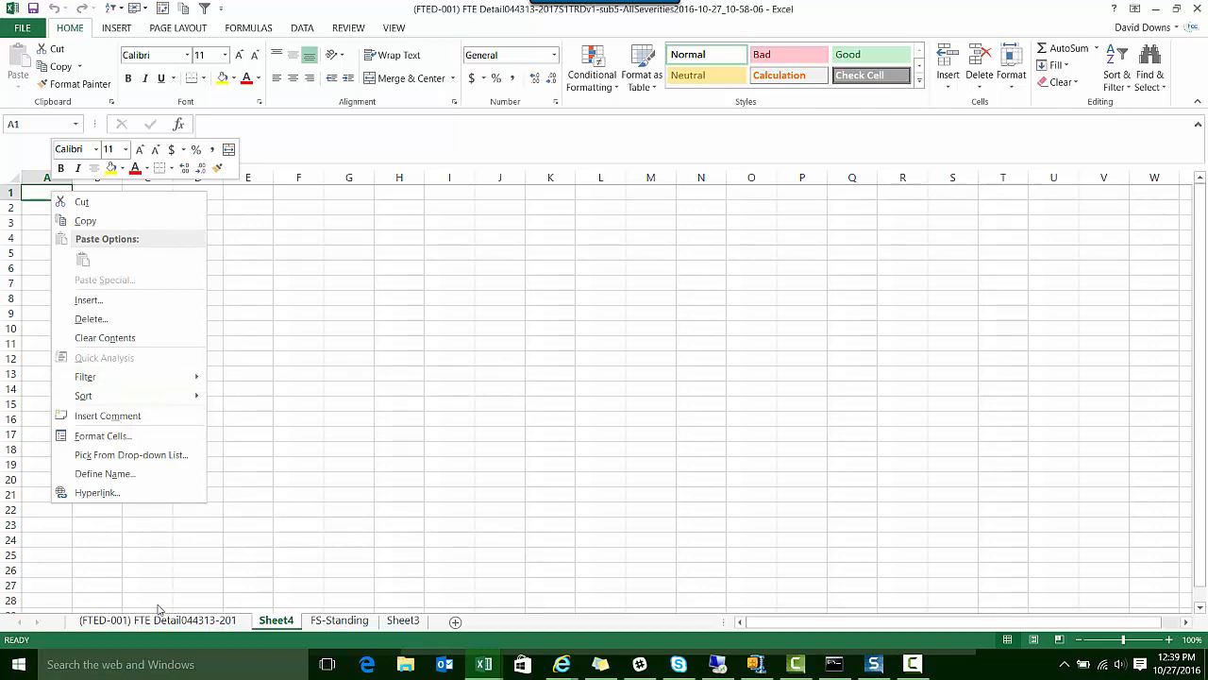
{"action": "left_click", "coordinate": [318, 625]}
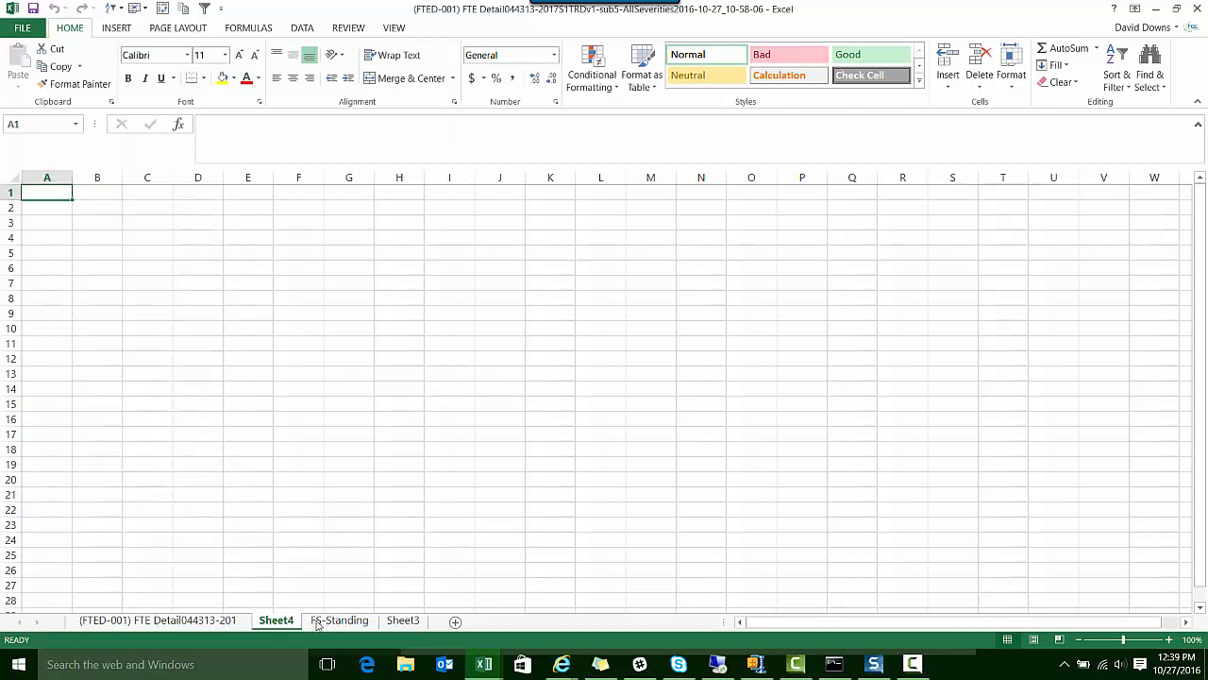
{"action": "left_click", "coordinate": [337, 620]}
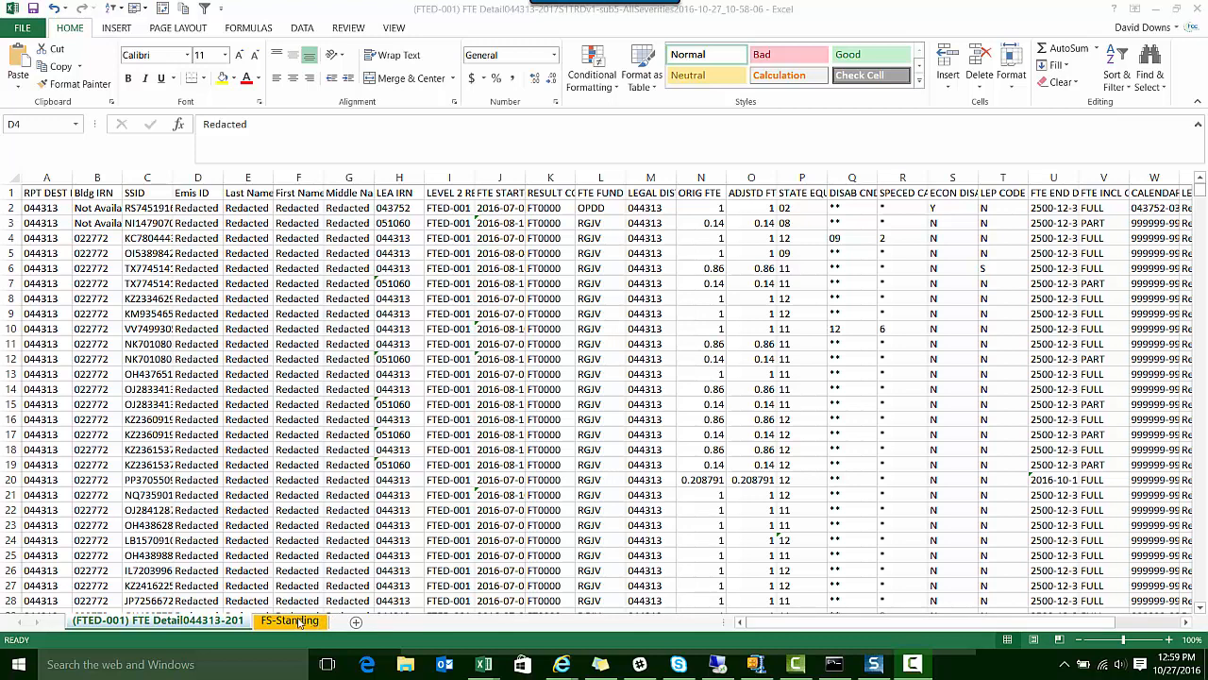
Insert a blank column before the RPT DEST IRN column on the (FTED-001) FTE Detail sheet
{"action": "left_click", "coordinate": [125, 625]}
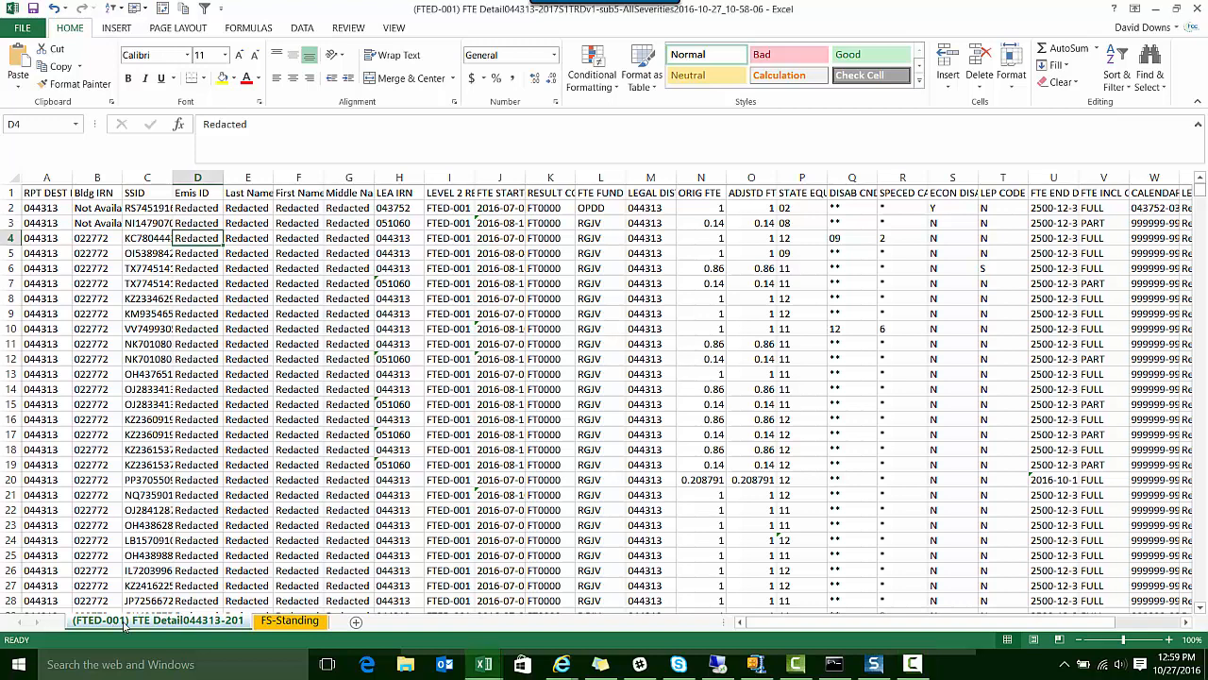
{"action": "left_click", "coordinate": [46, 179]}
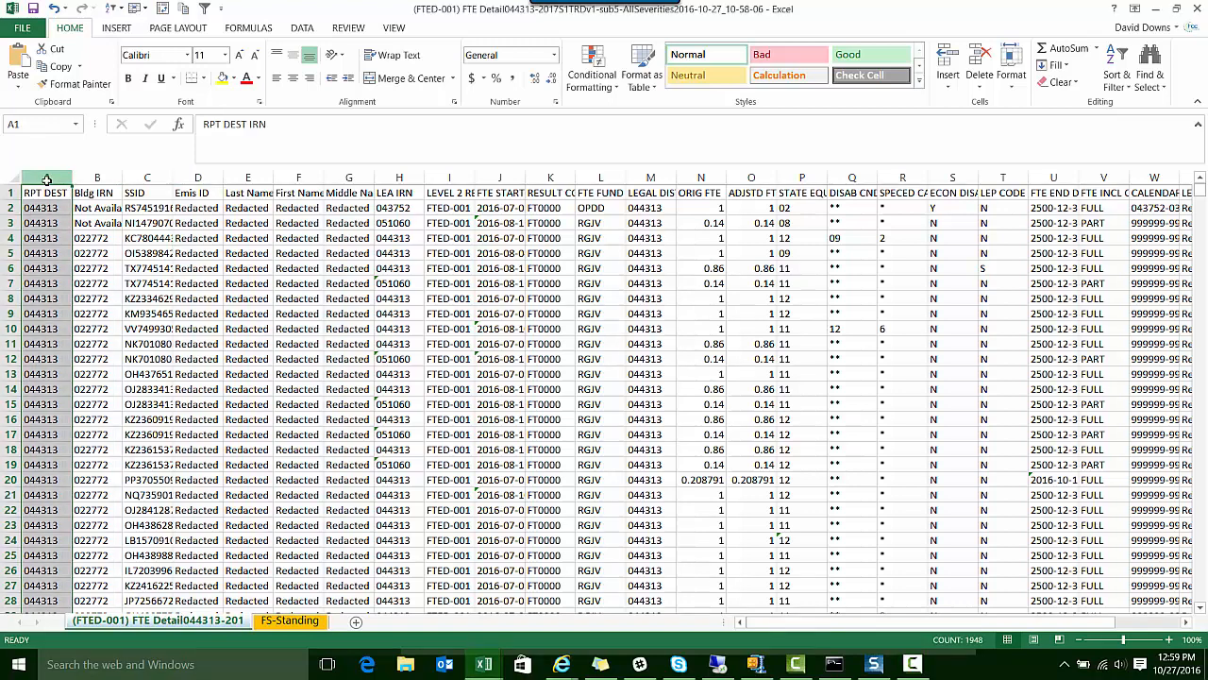
{"action": "right_click", "coordinate": [46, 179]}
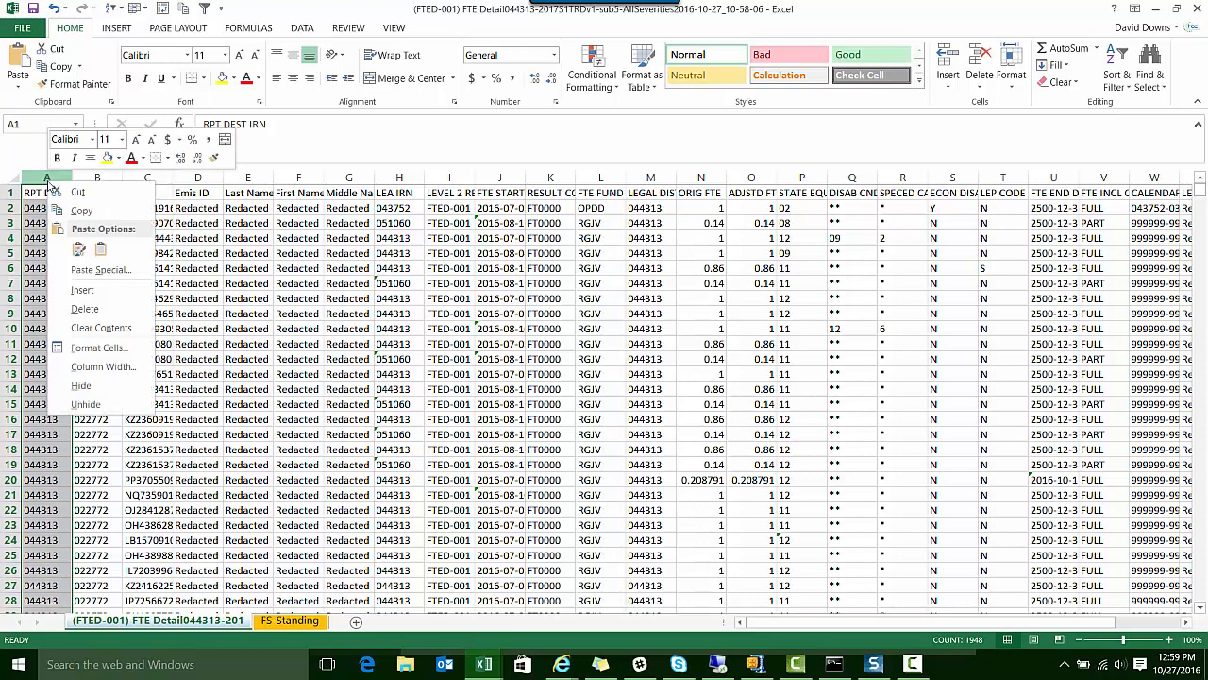
{"action": "left_click", "coordinate": [81, 292]}
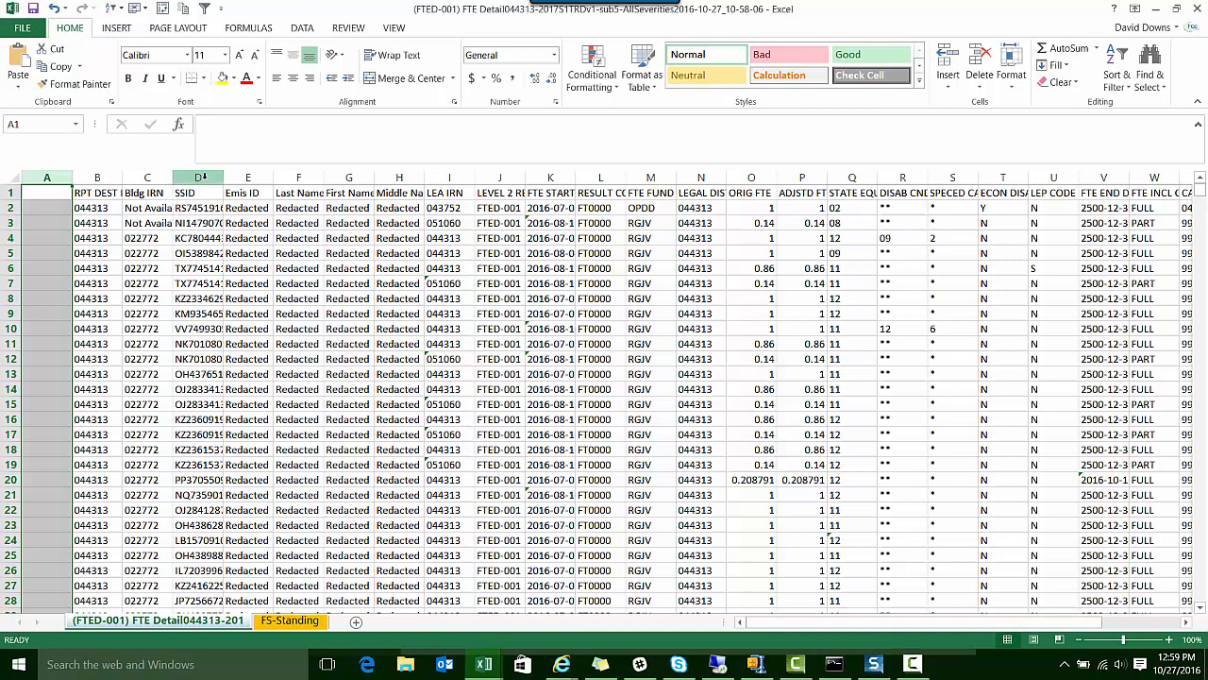
Copy the SSID column from column D into the blank column A of the FTE Detail sheet
{"action": "left_click", "coordinate": [203, 176]}
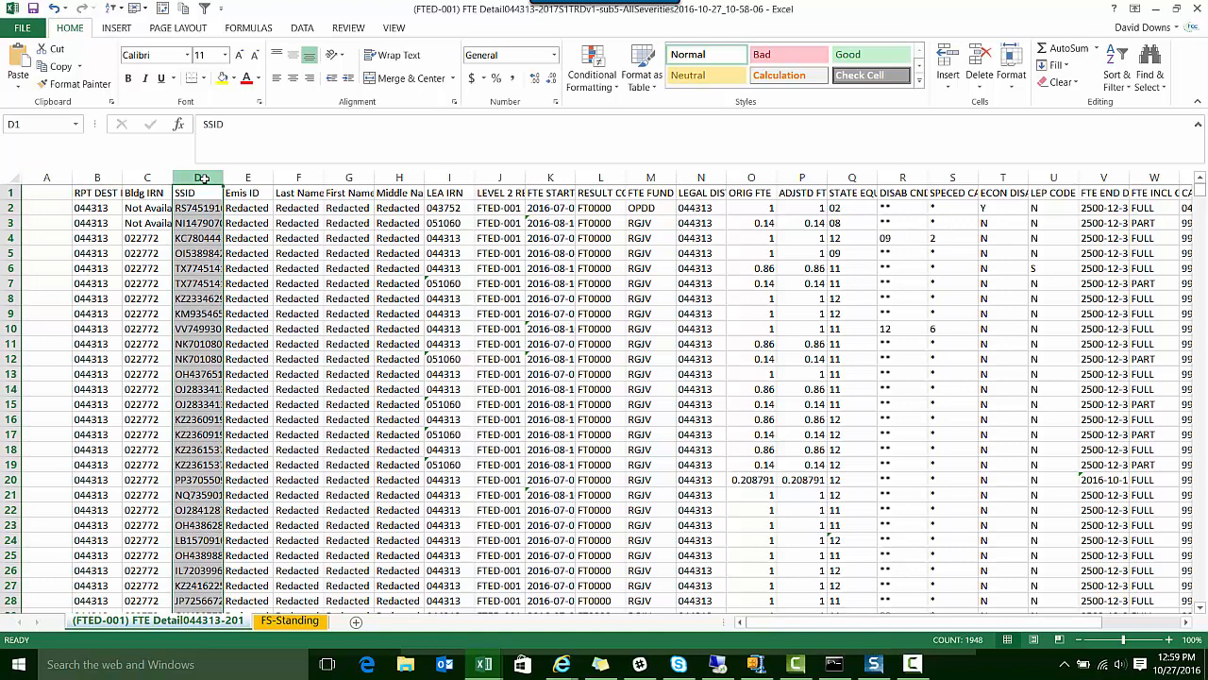
{"action": "right_click", "coordinate": [203, 178]}
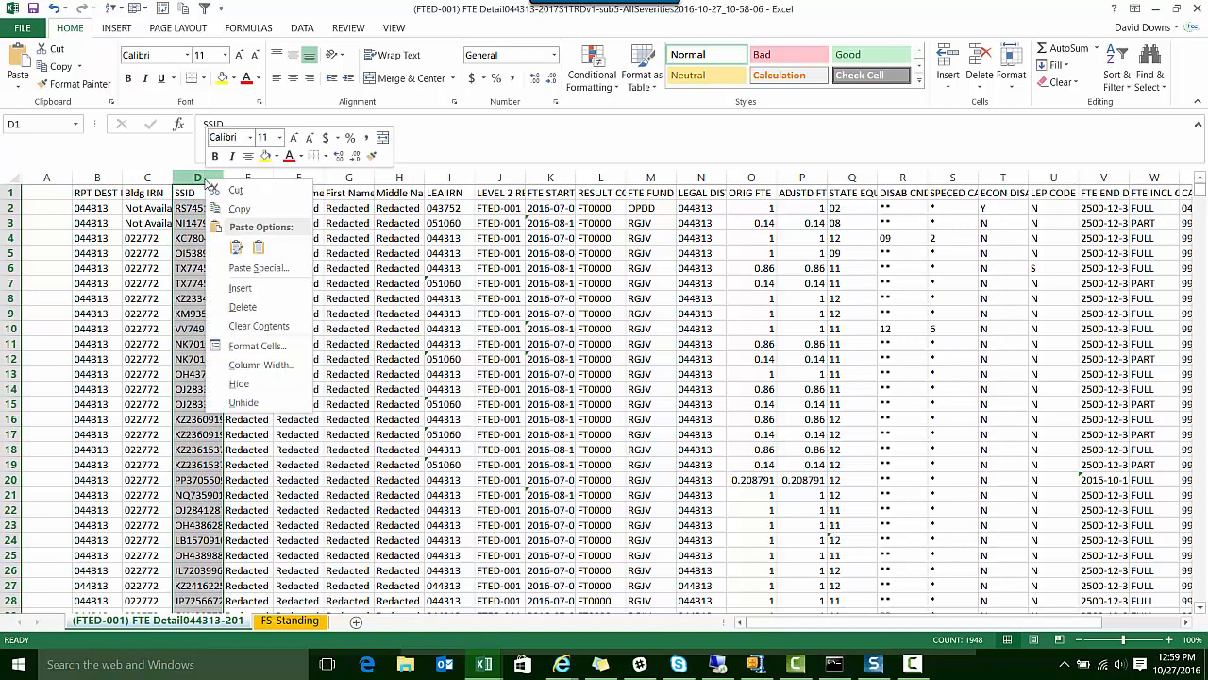
{"action": "left_click", "coordinate": [236, 212]}
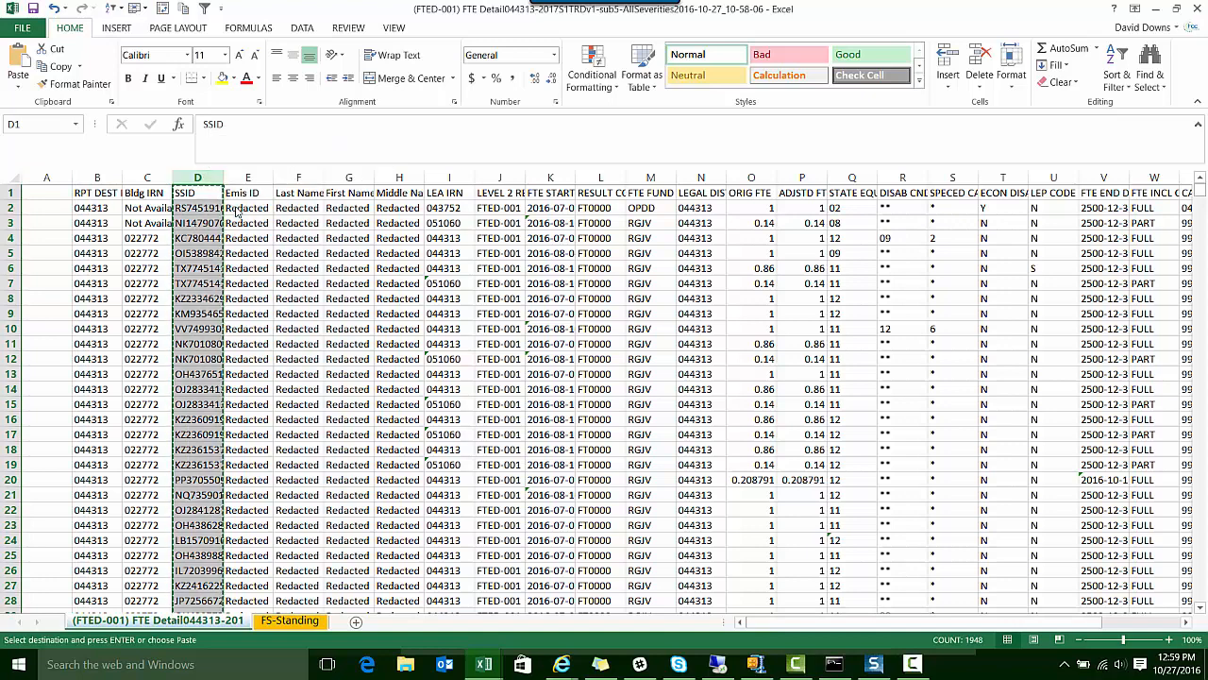
{"action": "left_click", "coordinate": [39, 177]}
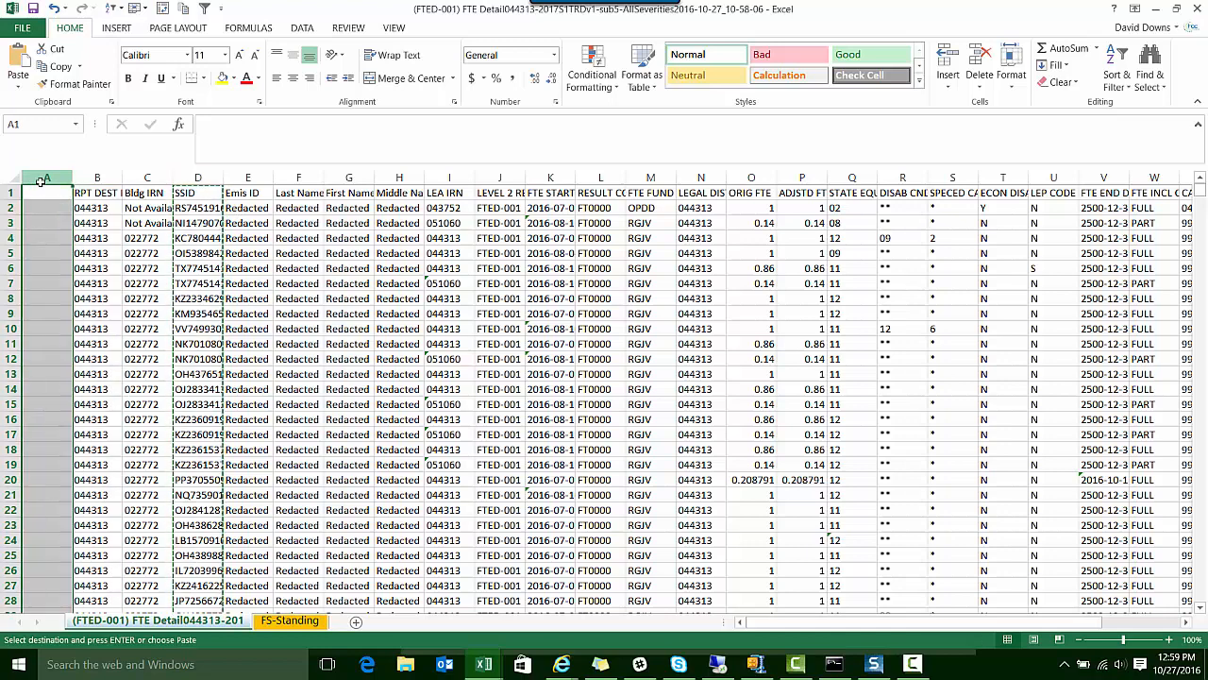
{"action": "right_click", "coordinate": [39, 191]}
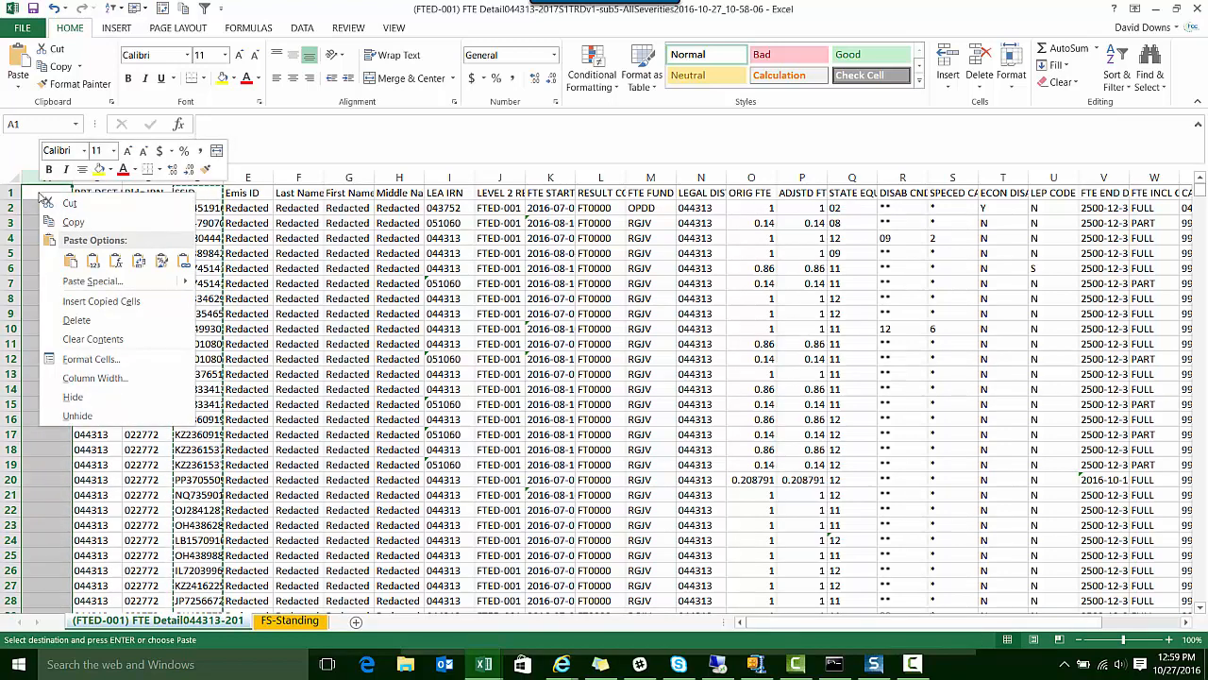
{"action": "left_click", "coordinate": [71, 262]}
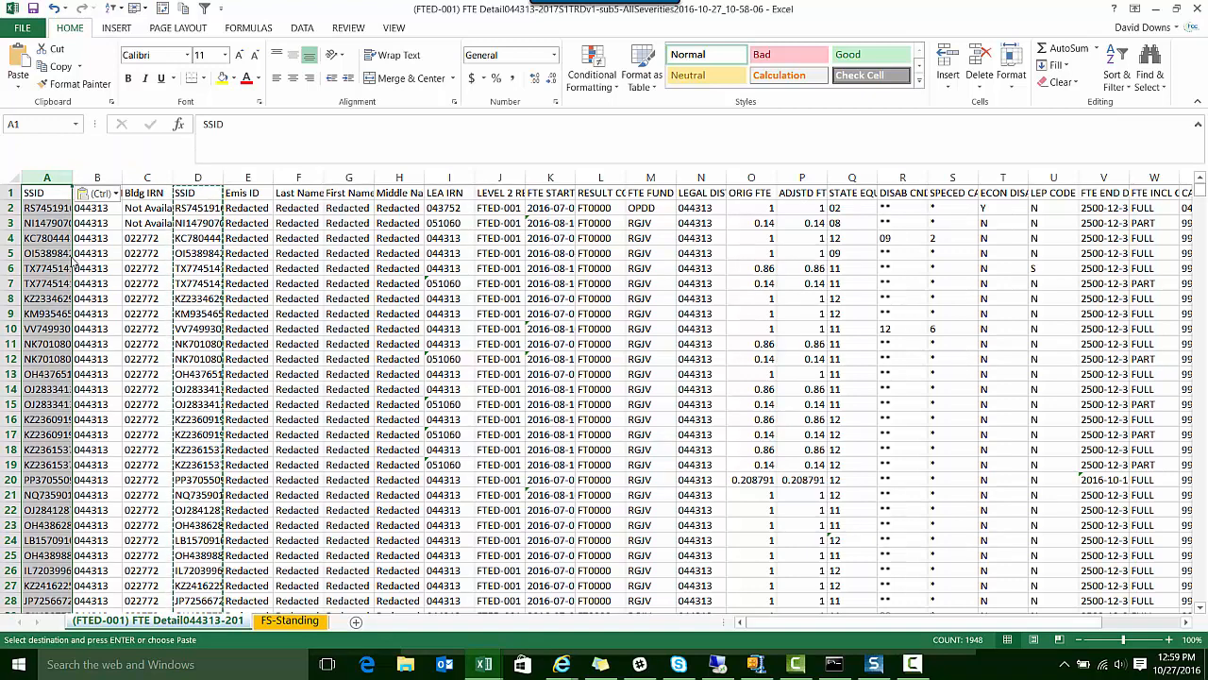
{"action": "left_click", "coordinate": [98, 282]}
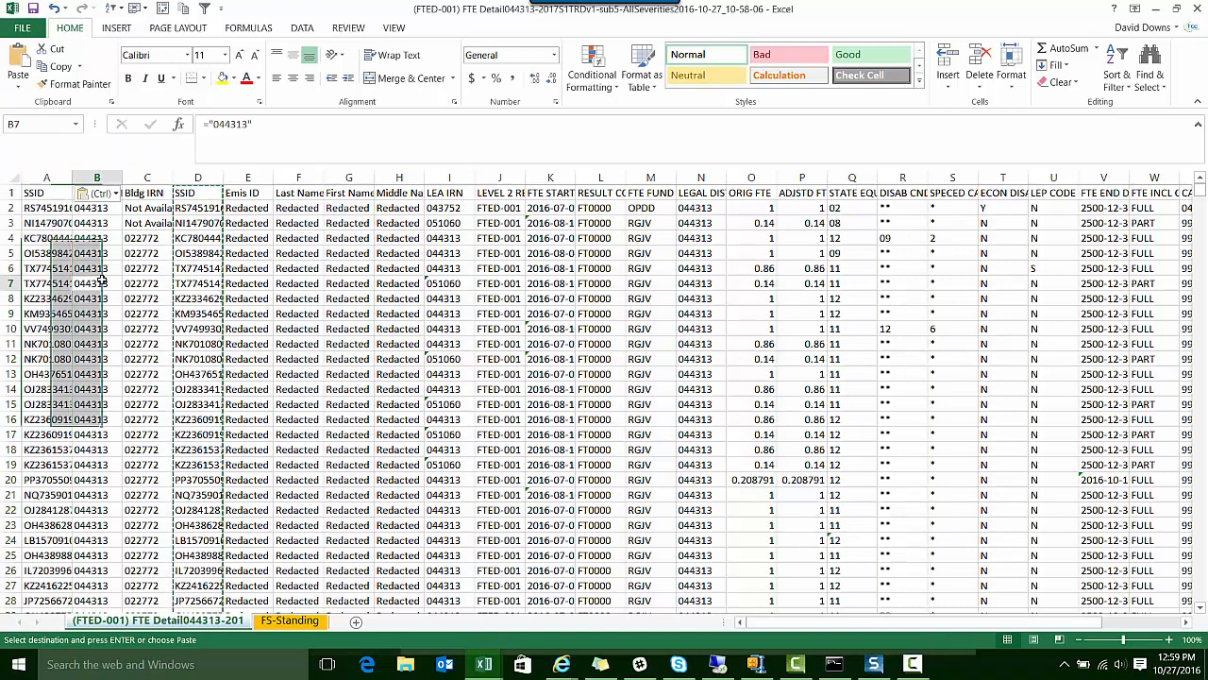
Turn on filters for the FTE Detail header row and sort the data by column A's SSID from A to Z
{"action": "left_click", "coordinate": [49, 195]}
{"action": "left_click", "coordinate": [203, 9]}
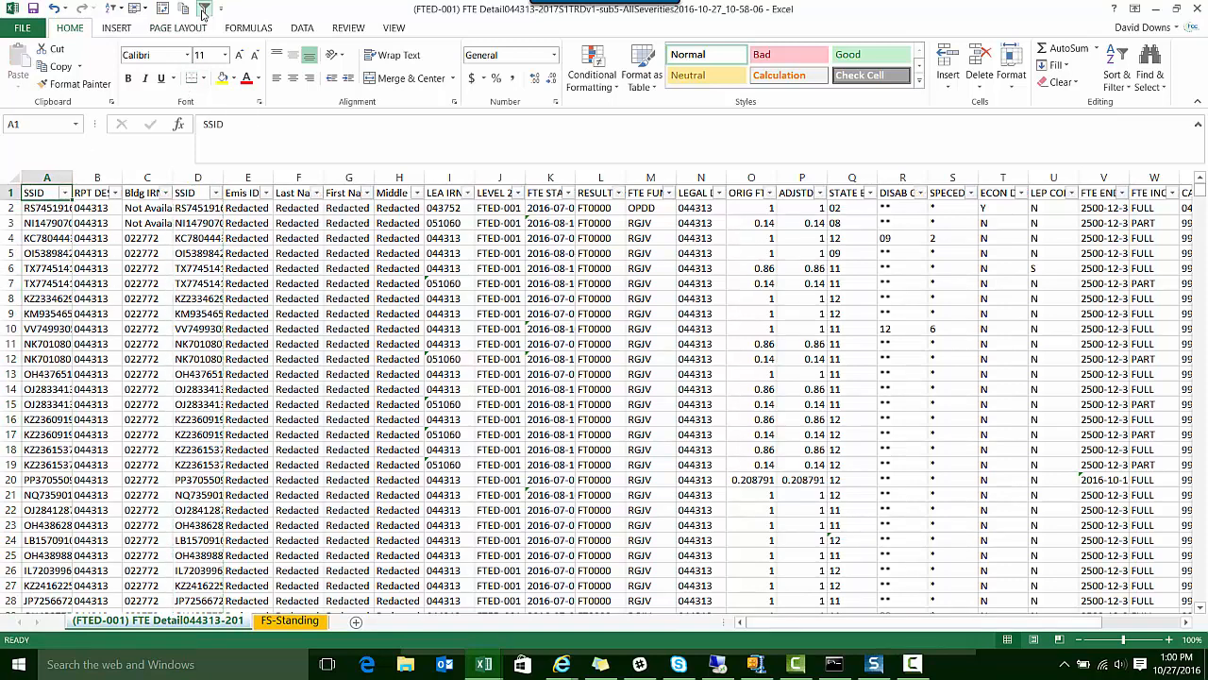
{"action": "left_click", "coordinate": [64, 193]}
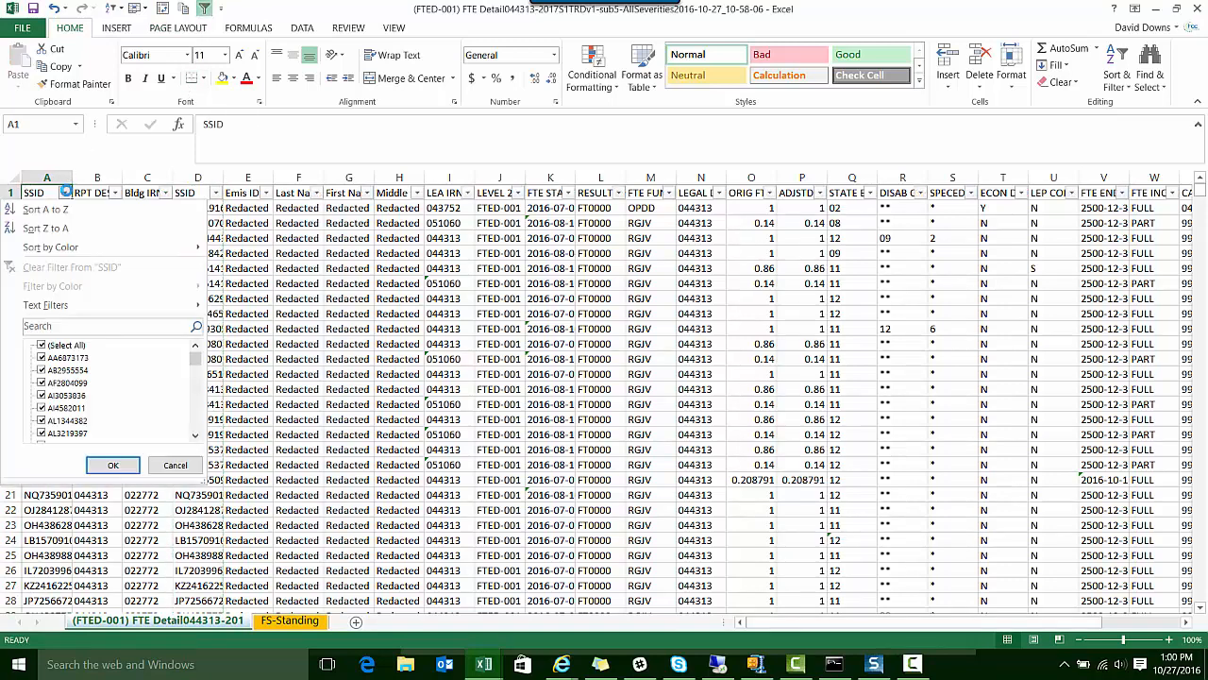
{"action": "left_click", "coordinate": [62, 211]}
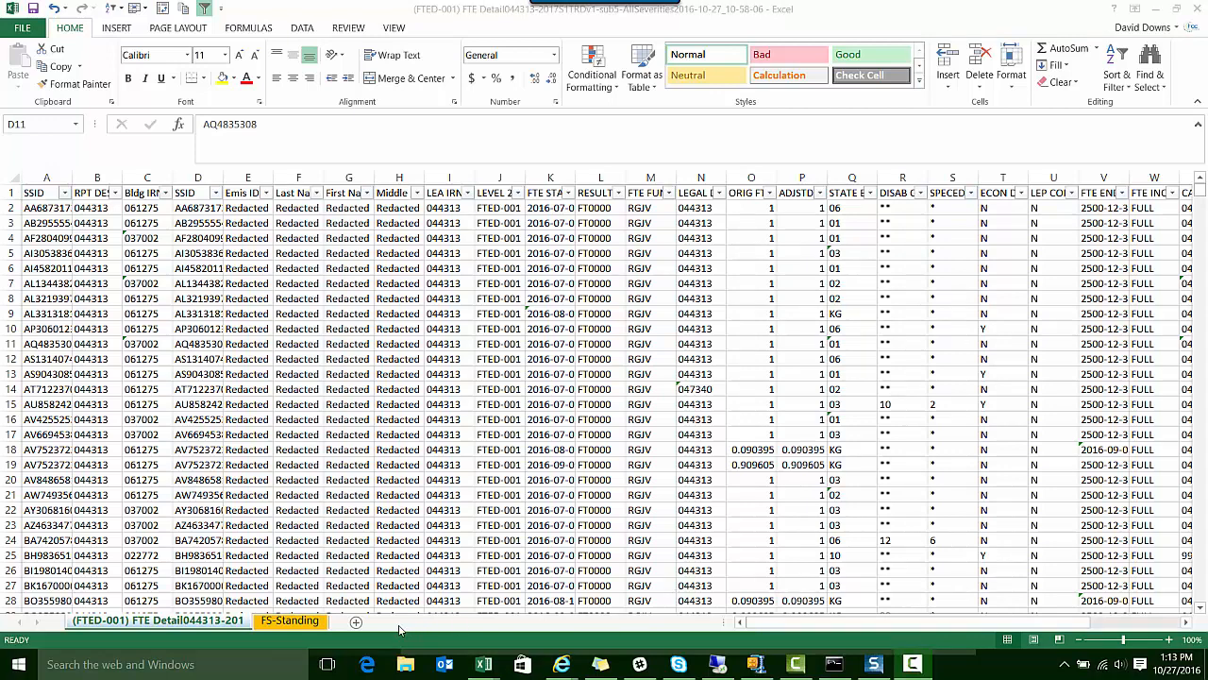
Insert a blank column before the Fiscal Year column on the FS-Standing sheet
{"action": "left_click", "coordinate": [315, 623]}
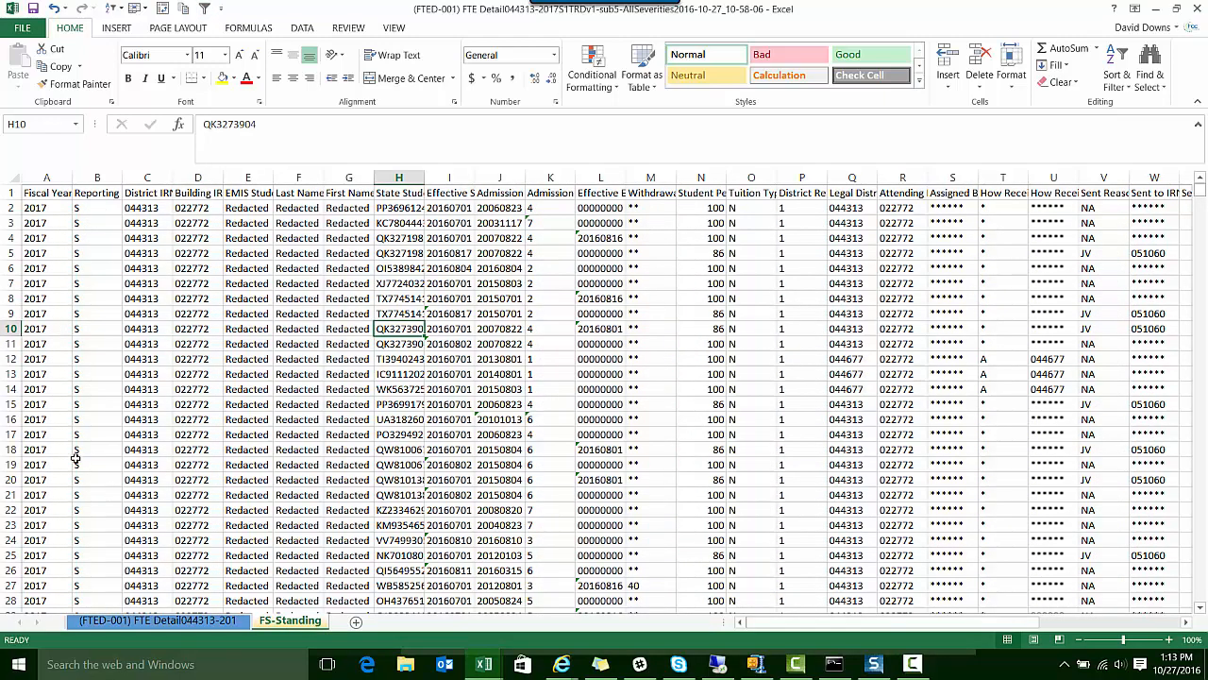
{"action": "left_click", "coordinate": [47, 178]}
{"action": "right_click", "coordinate": [47, 177]}
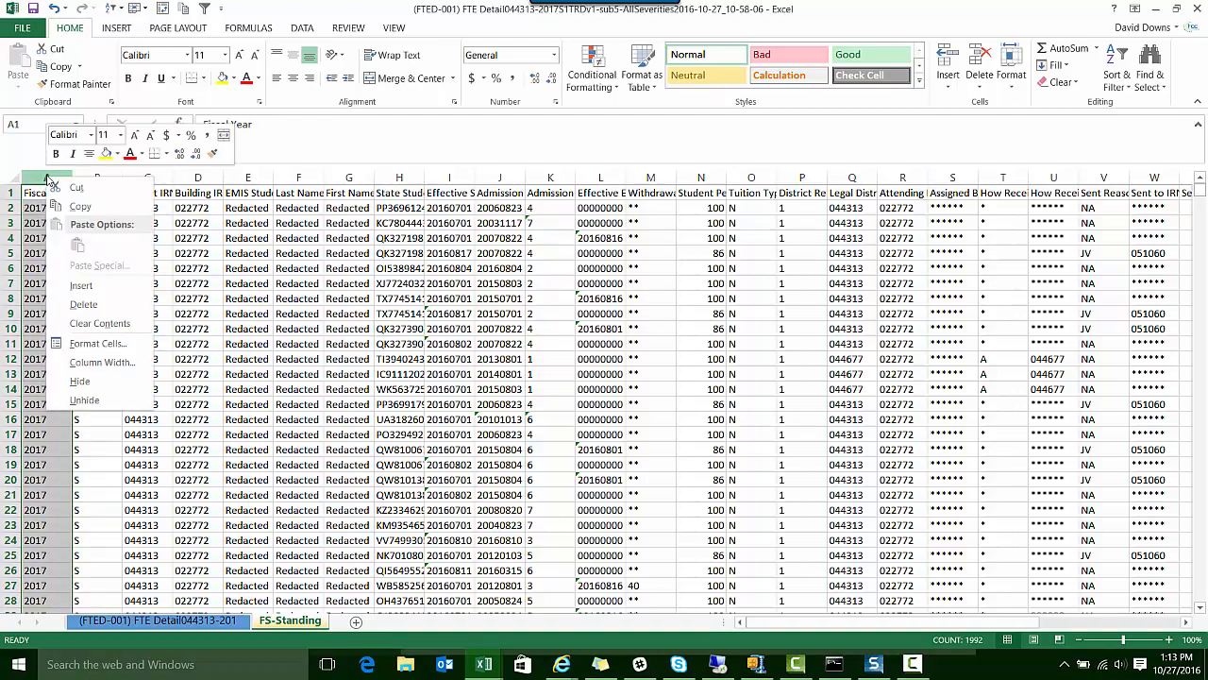
{"action": "left_click", "coordinate": [87, 284]}
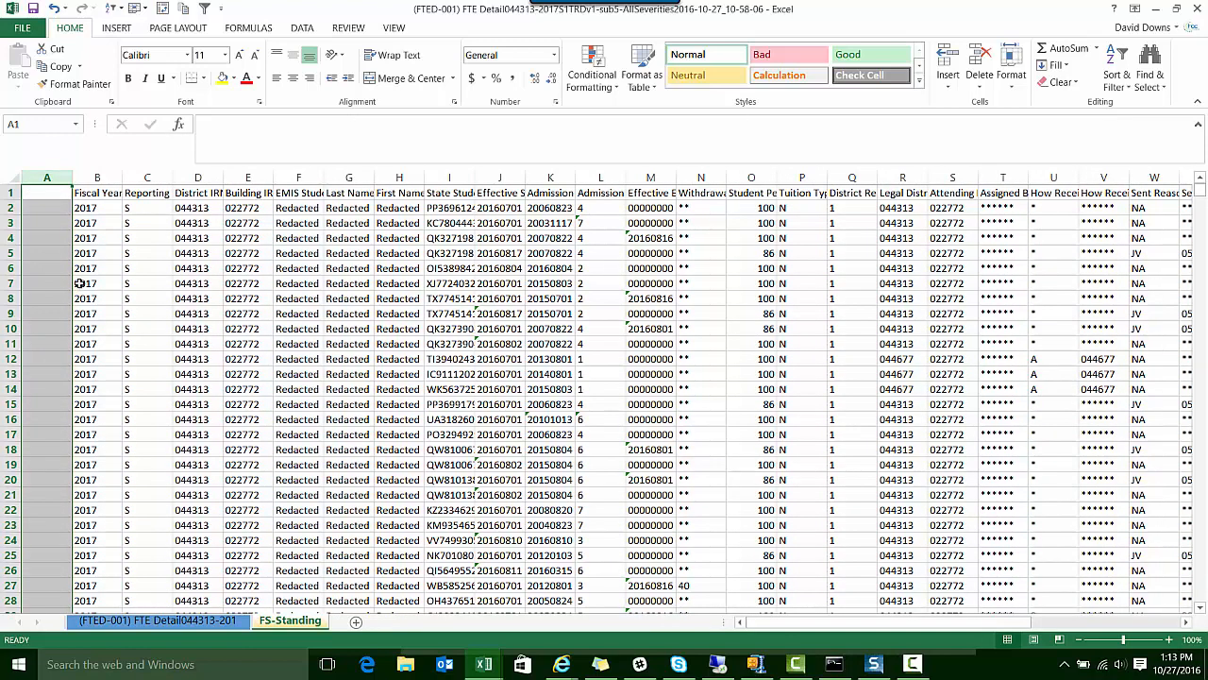
Copy the State Student ID column from column I into the blank column A of the FS-Standing sheet
{"action": "left_click", "coordinate": [450, 177]}
{"action": "right_click", "coordinate": [460, 181]}
{"action": "left_click", "coordinate": [490, 212]}
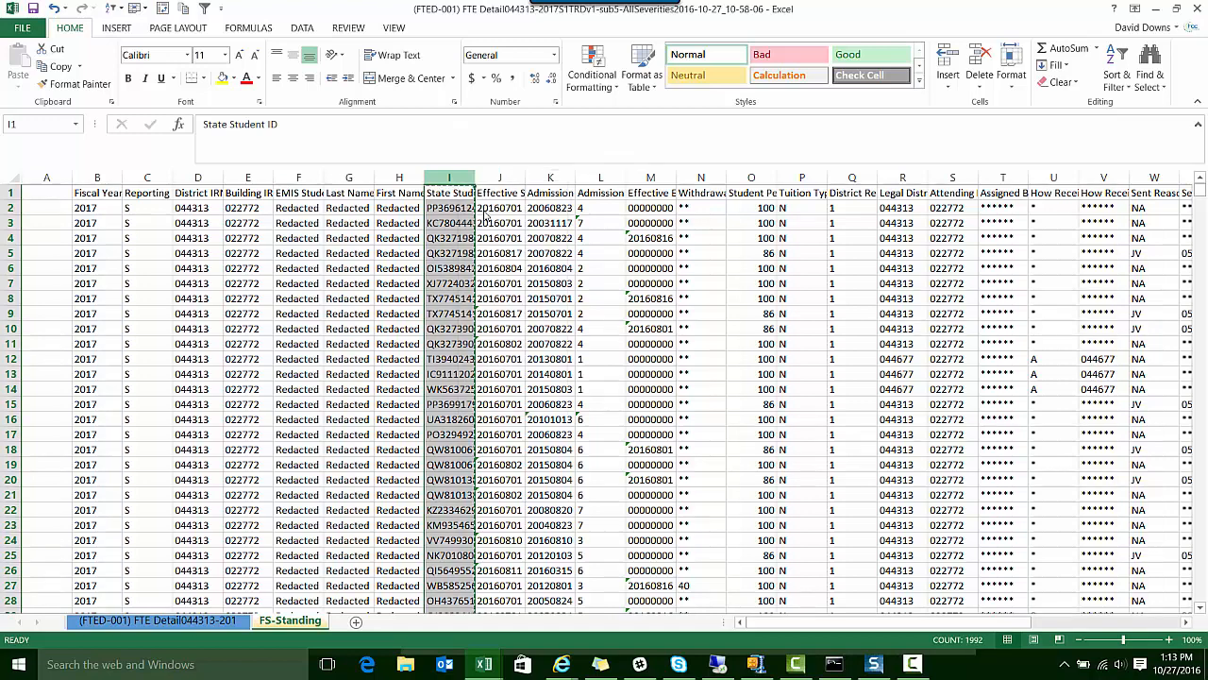
{"action": "left_click", "coordinate": [58, 178]}
{"action": "key", "text": "ctrl+v"}
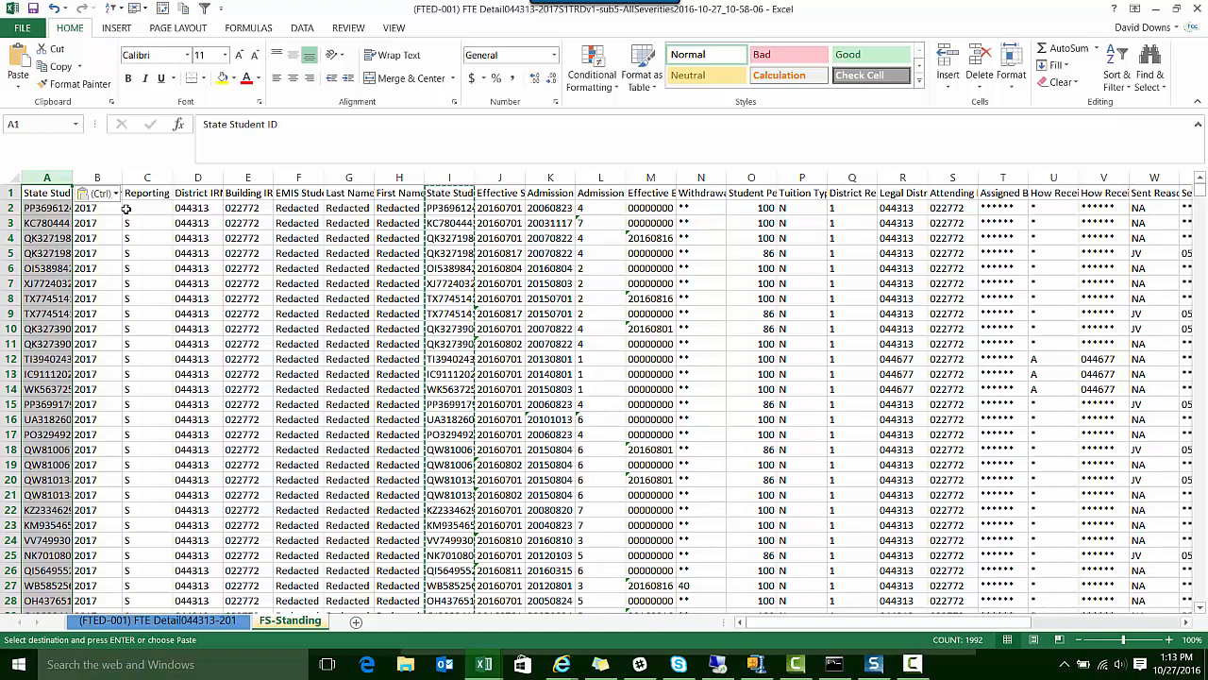
{"action": "left_click", "coordinate": [196, 268]}
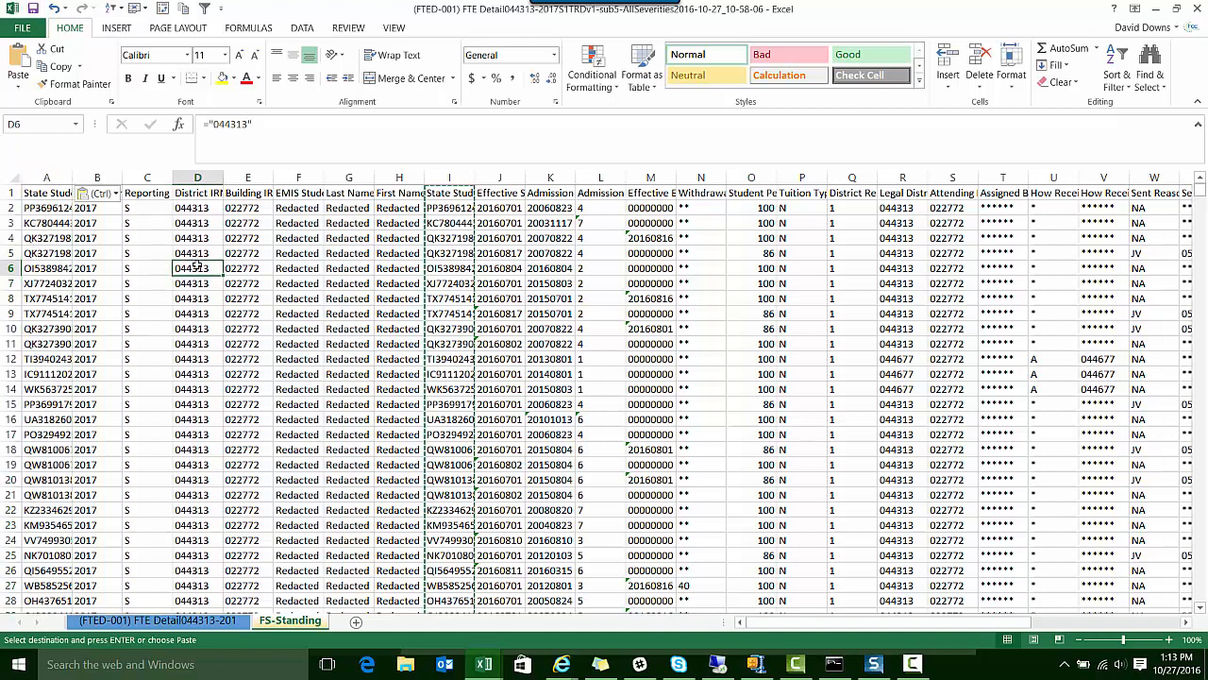
Turn on filters for the FS-Standing header row and sort the data by column A's State Student ID from A to Z
{"action": "left_click", "coordinate": [47, 193]}
{"action": "left_click", "coordinate": [205, 8]}
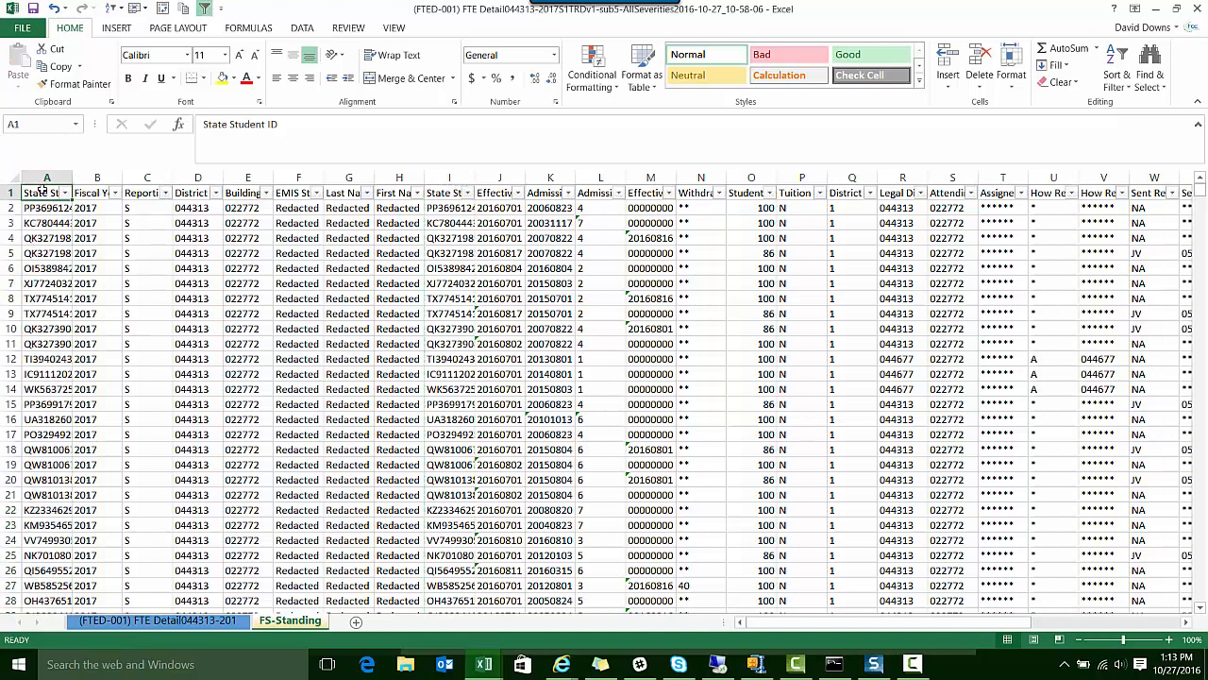
{"action": "left_click", "coordinate": [64, 192]}
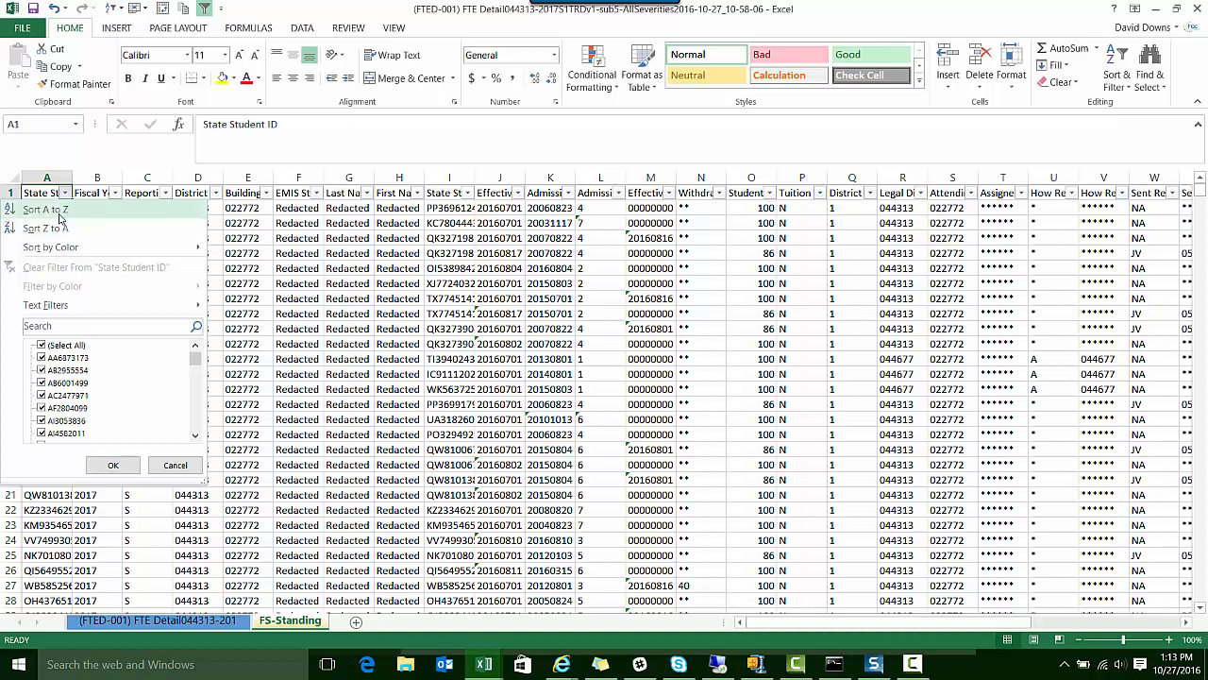
{"action": "left_click", "coordinate": [49, 210]}
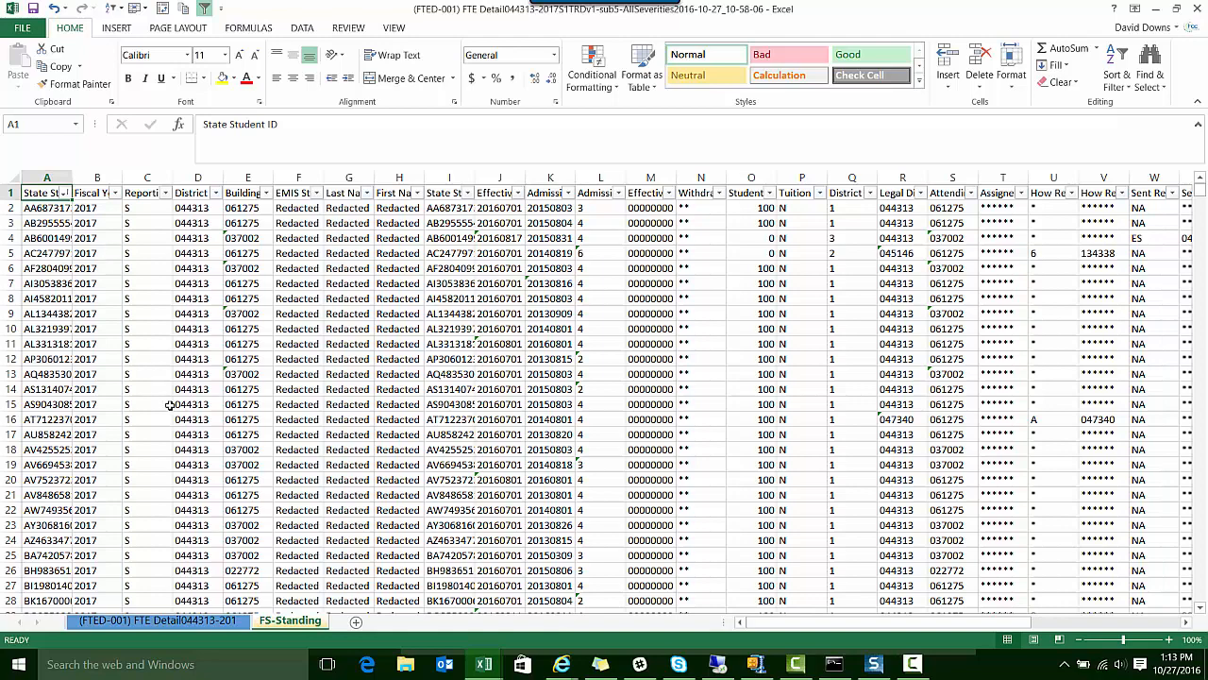
On the (FTED-001) FTE Detail sheet, insert a blank column between the Bldg IRN column and the original SSID column
{"action": "left_click", "coordinate": [189, 622]}
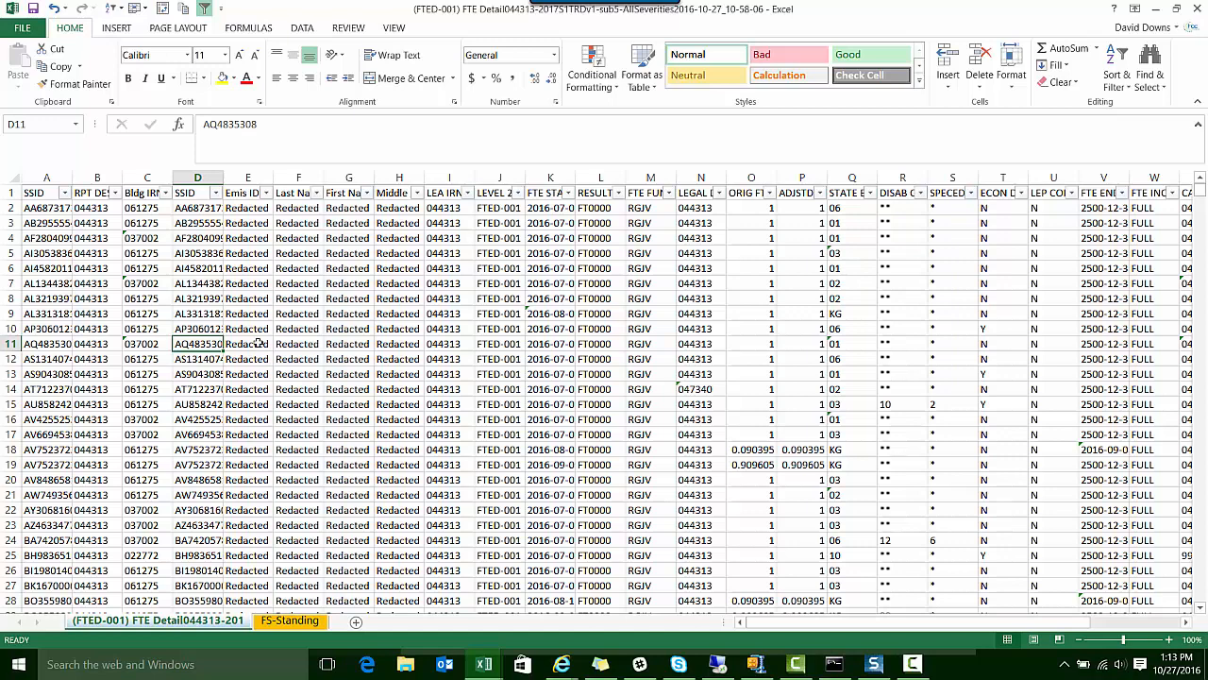
{"action": "left_click", "coordinate": [185, 170]}
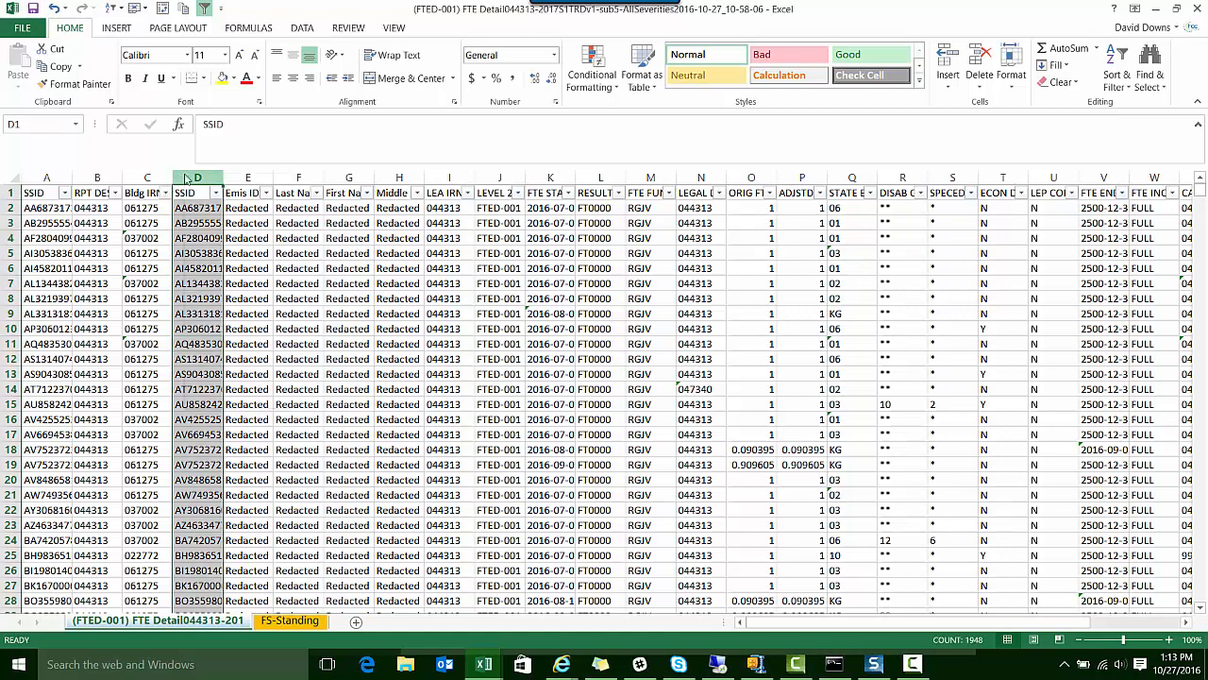
{"action": "right_click", "coordinate": [183, 172]}
{"action": "key", "text": "Escape"}
{"action": "key", "text": "ctrl+shift+plus"}
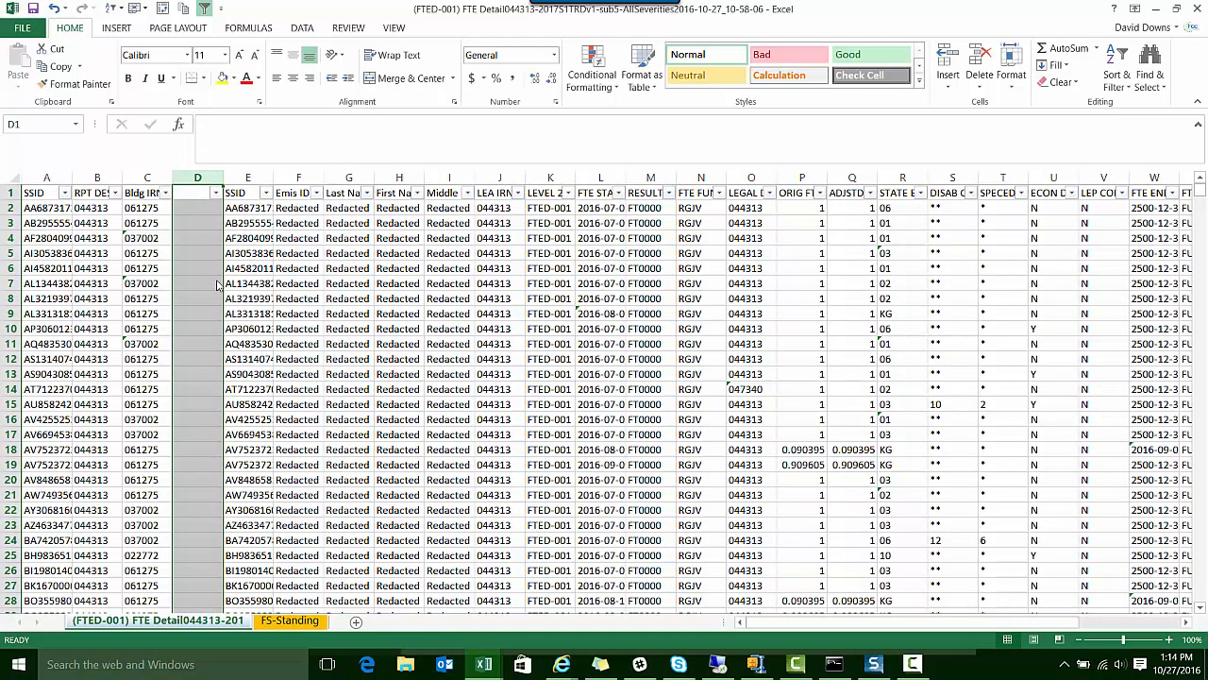
Start a VLOOKUP function in cell D2 of the new blank column by searching the available functions for VLOOKUP
{"action": "left_click", "coordinate": [200, 209]}
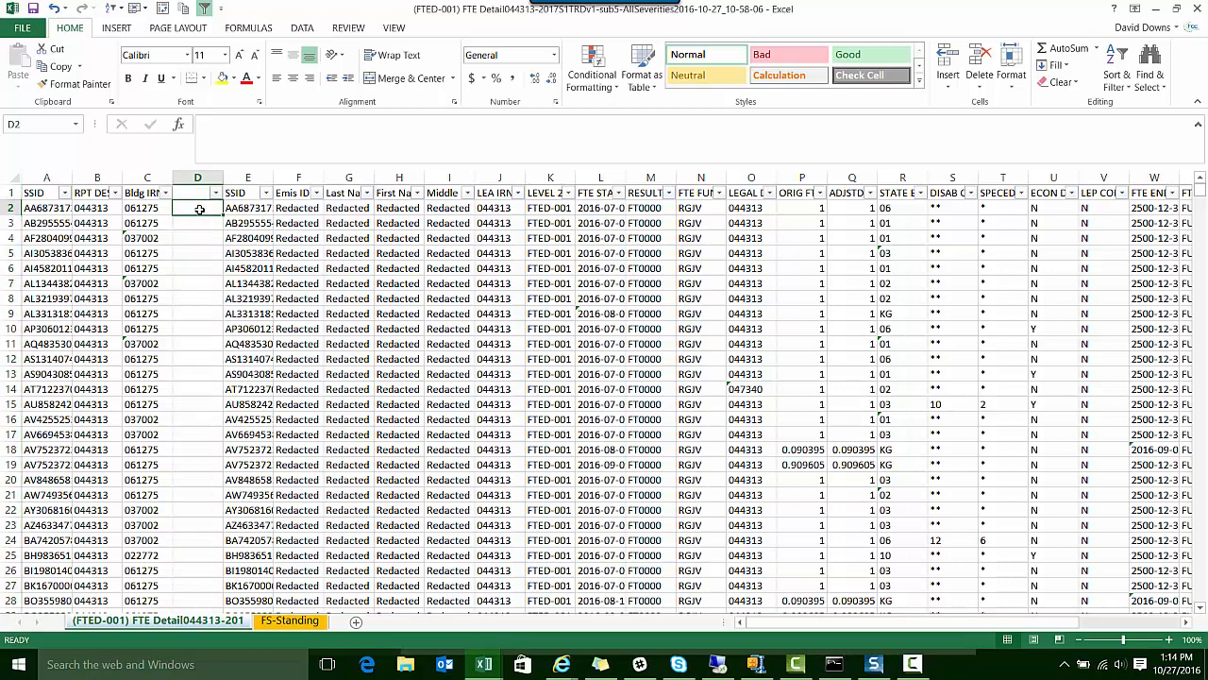
{"action": "left_click", "coordinate": [179, 125]}
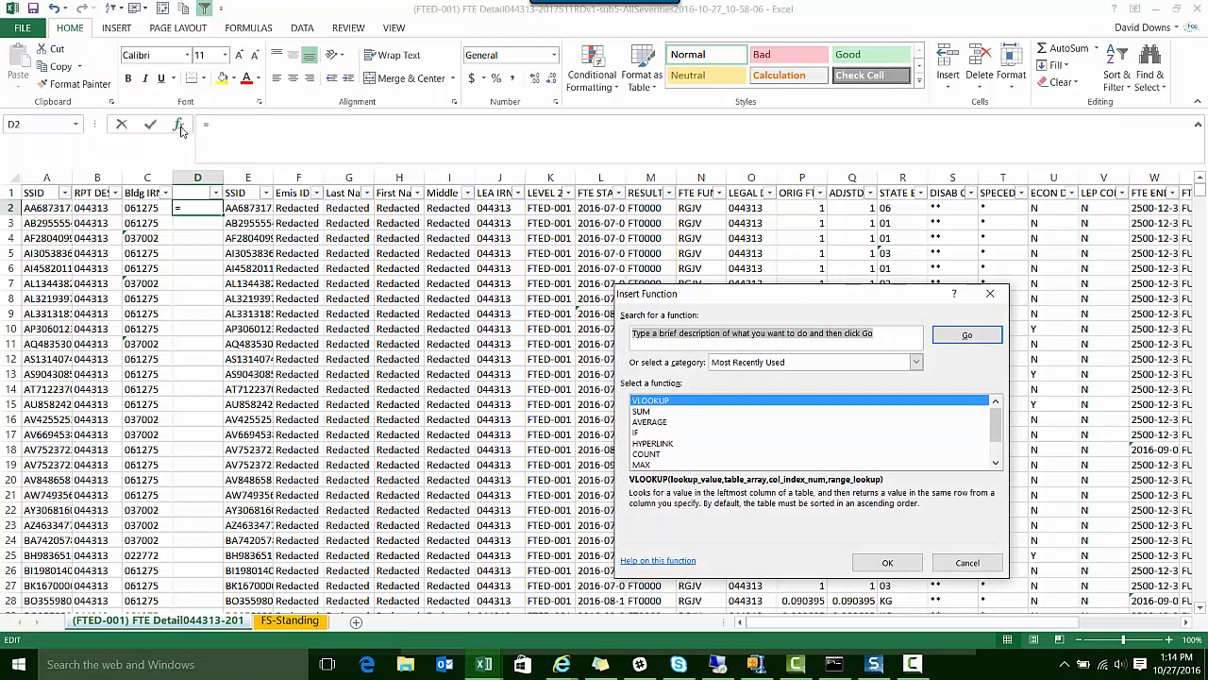
{"action": "left_click_drag", "start_coordinate": [719, 296], "coordinate": [399, 214]}
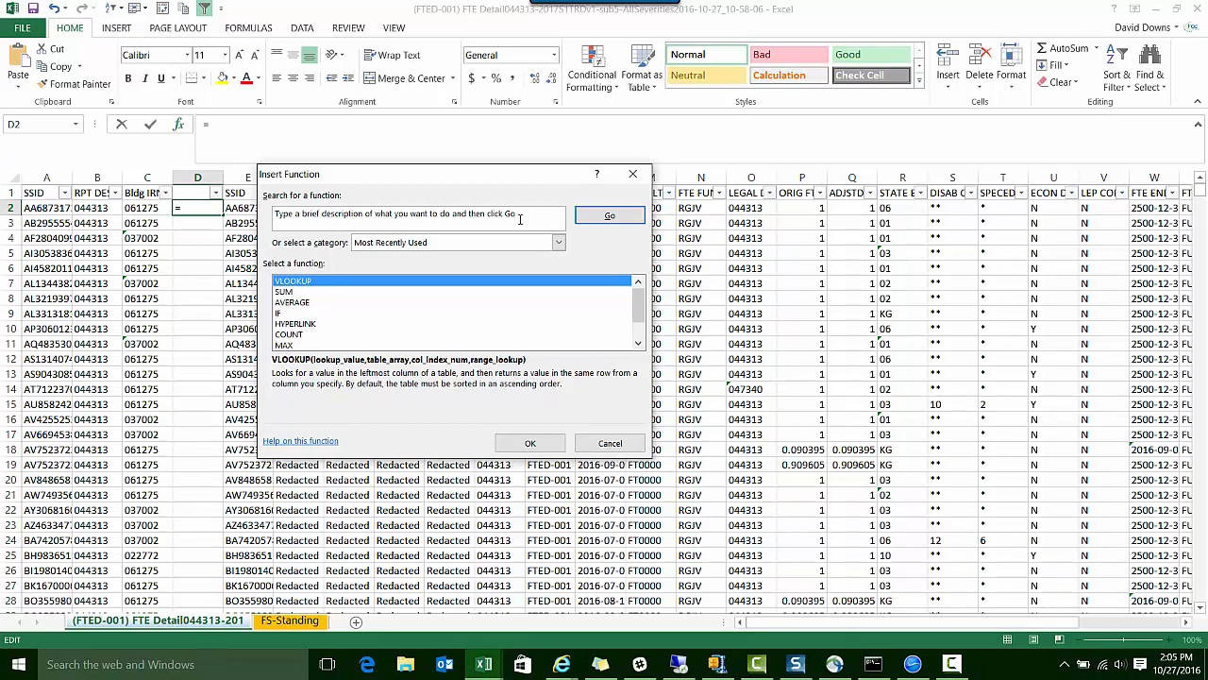
{"action": "left_click_drag", "start_coordinate": [516, 213], "coordinate": [274, 202]}
{"action": "type", "text": "V"}
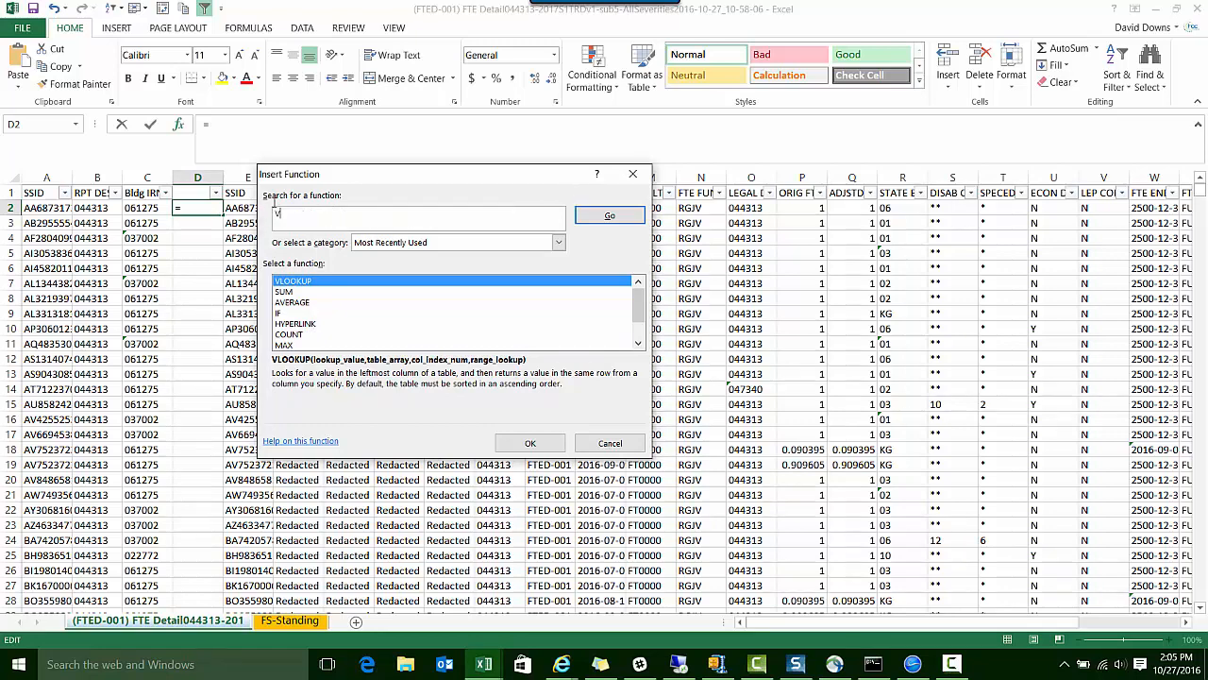
{"action": "type", "text": "LOOKUP"}
{"action": "left_click", "coordinate": [592, 222]}
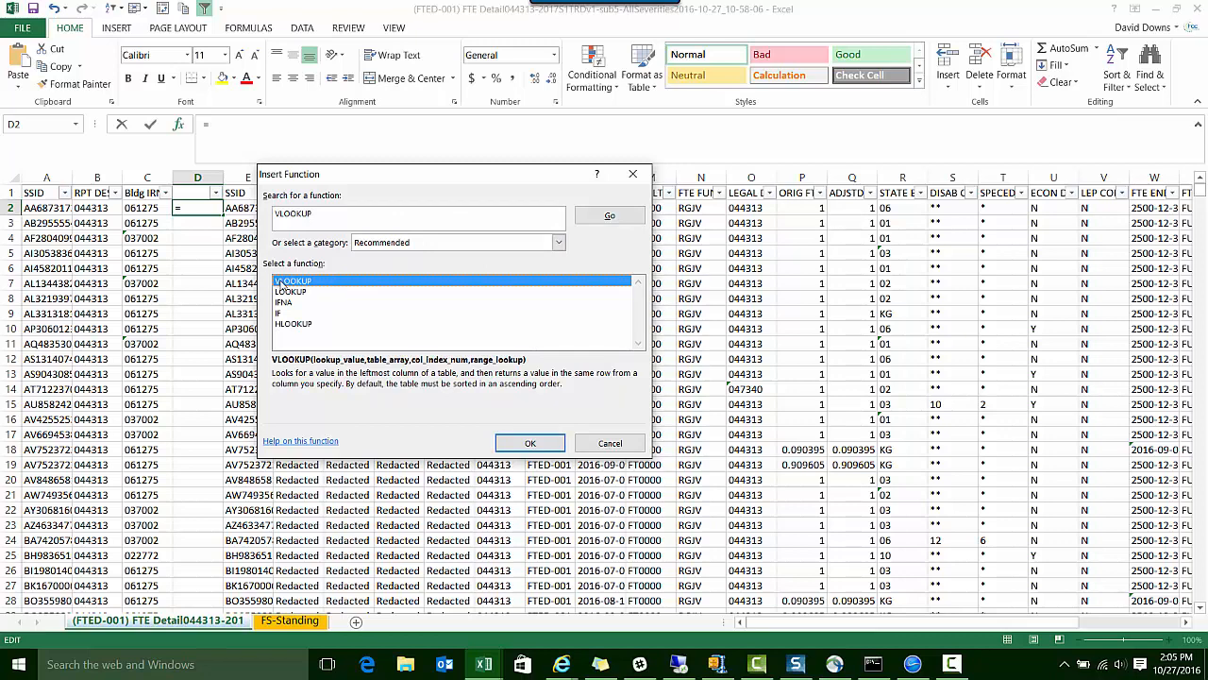
{"action": "left_click", "coordinate": [506, 446]}
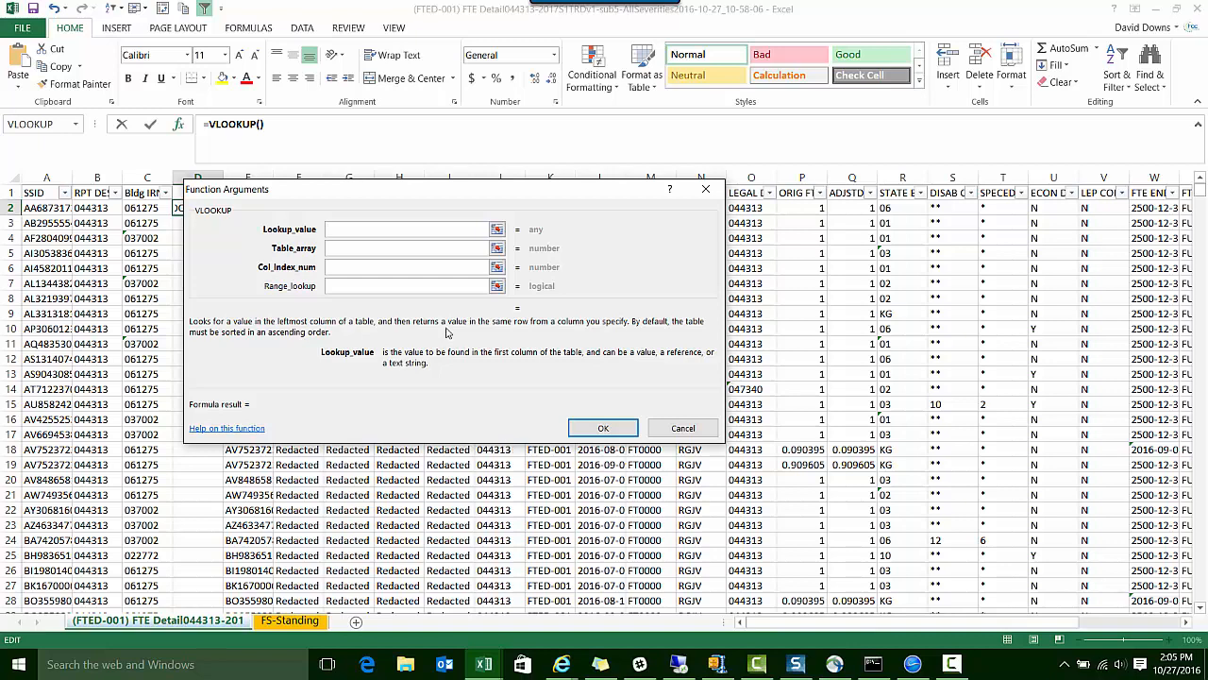
Set the VLOOKUP lookup value to A2 and its table array to columns A:E of the FS-Standing sheet
{"action": "type", "text": "A2"}
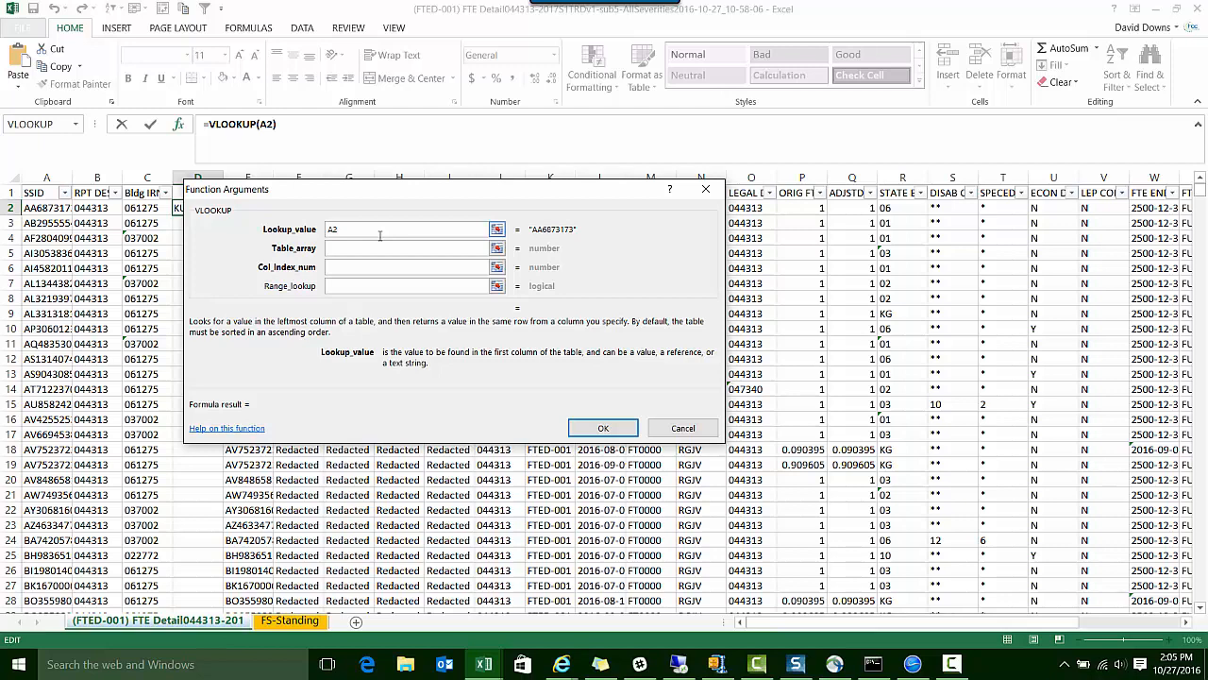
{"action": "left_click", "coordinate": [362, 247]}
{"action": "left_click", "coordinate": [339, 248]}
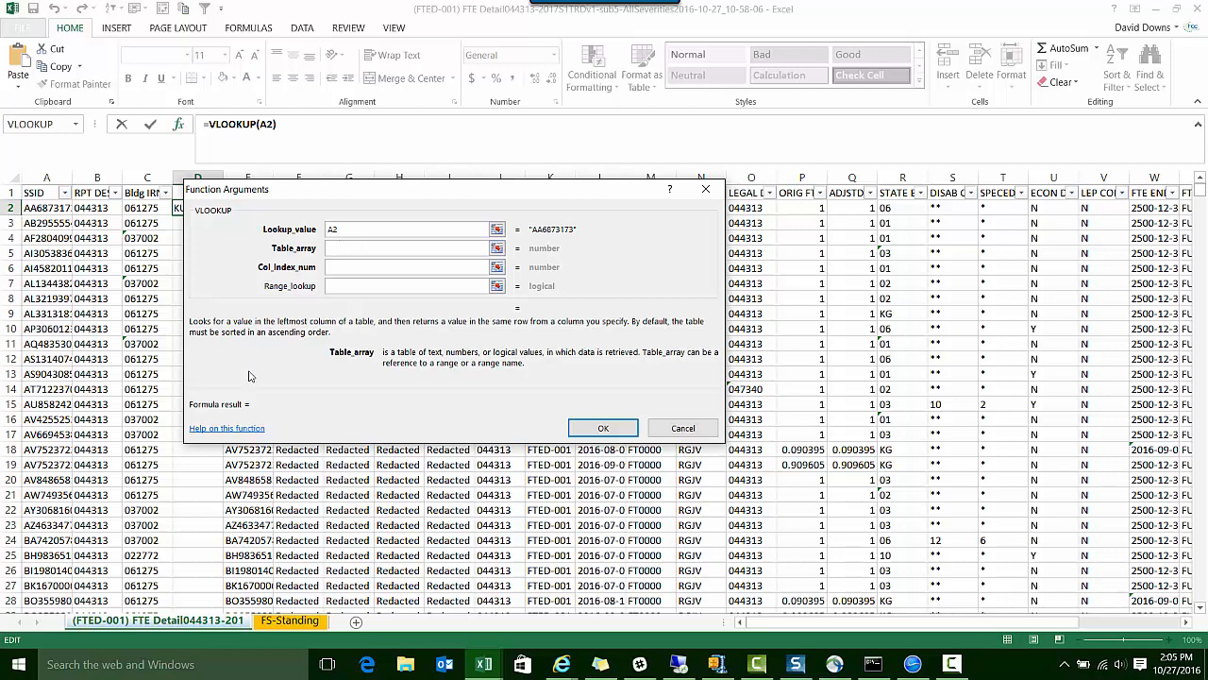
{"action": "left_click", "coordinate": [277, 623]}
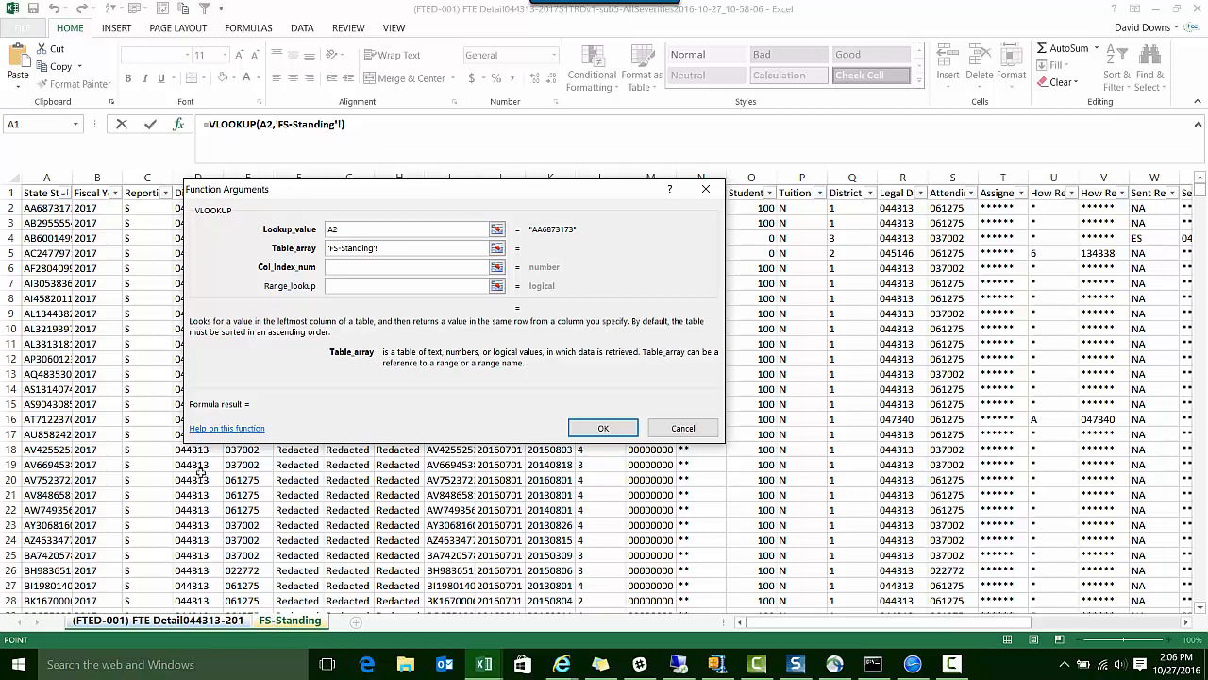
{"action": "left_click", "coordinate": [56, 178]}
{"action": "left_click_drag", "start_coordinate": [56, 177], "coordinate": [231, 210]}
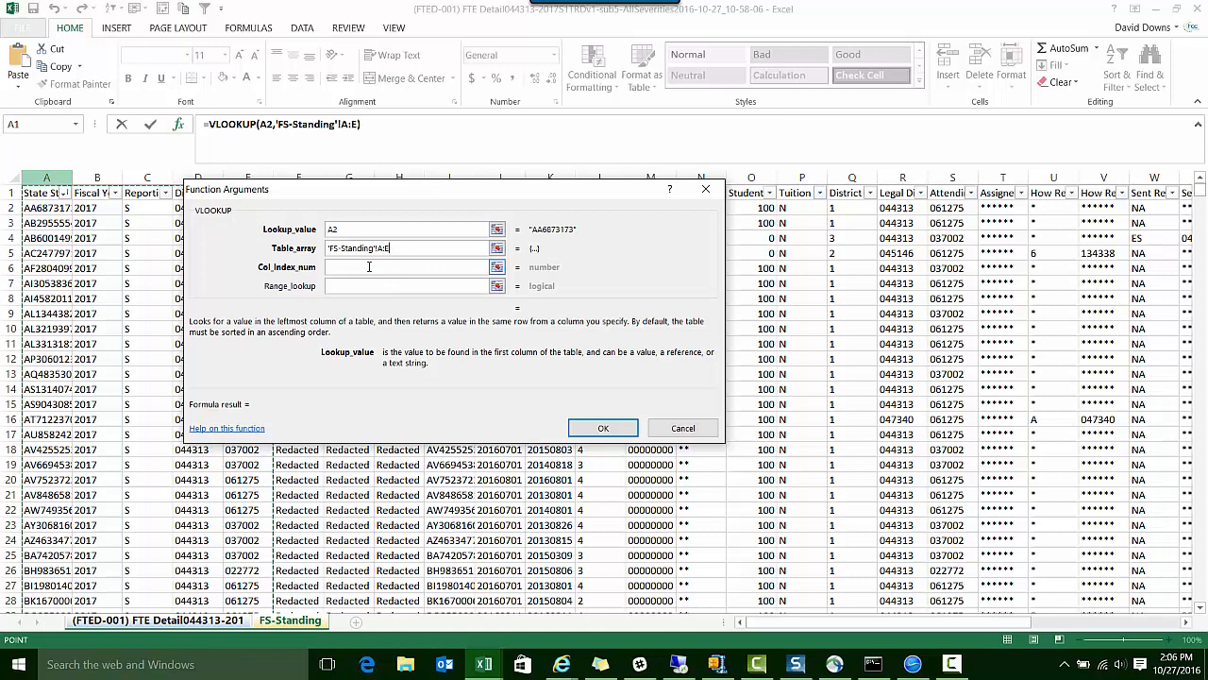
Set the VLOOKUP column index number to 5 and range lookup to False, and complete the formula in D2
{"action": "left_click", "coordinate": [369, 269]}
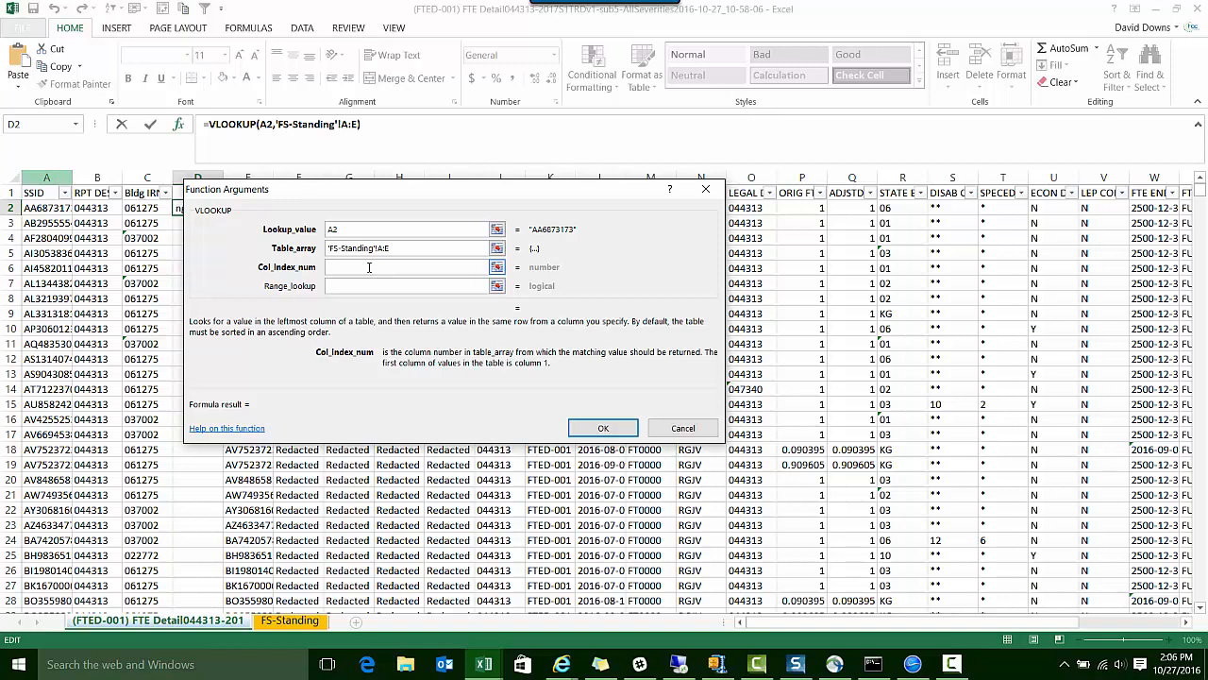
{"action": "left_click", "coordinate": [274, 620]}
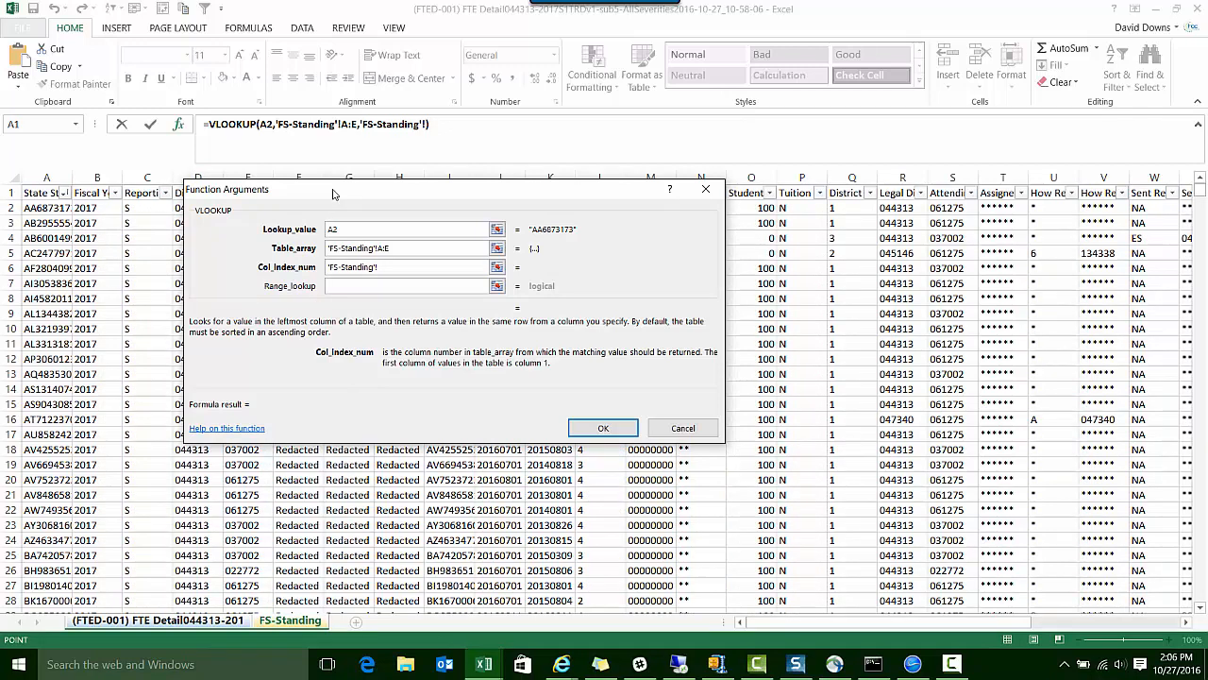
{"action": "left_click_drag", "start_coordinate": [332, 192], "coordinate": [530, 238]}
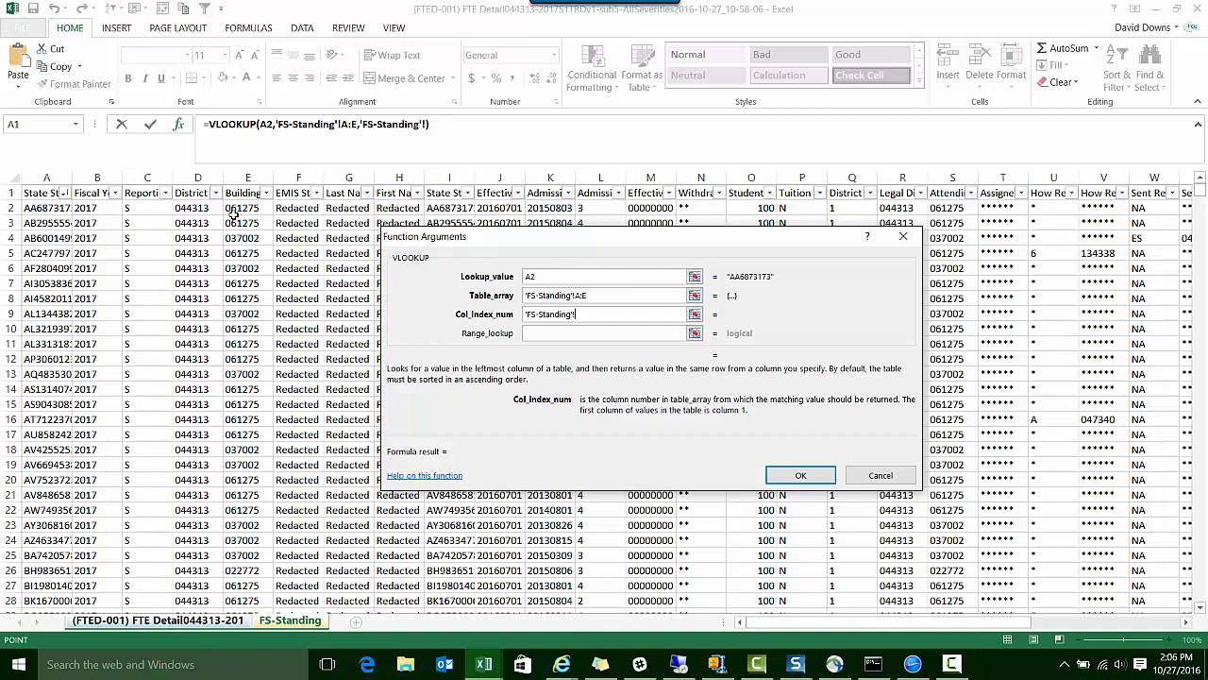
{"action": "left_click_drag", "start_coordinate": [574, 315], "coordinate": [523, 304]}
{"action": "type", "text": "5"}
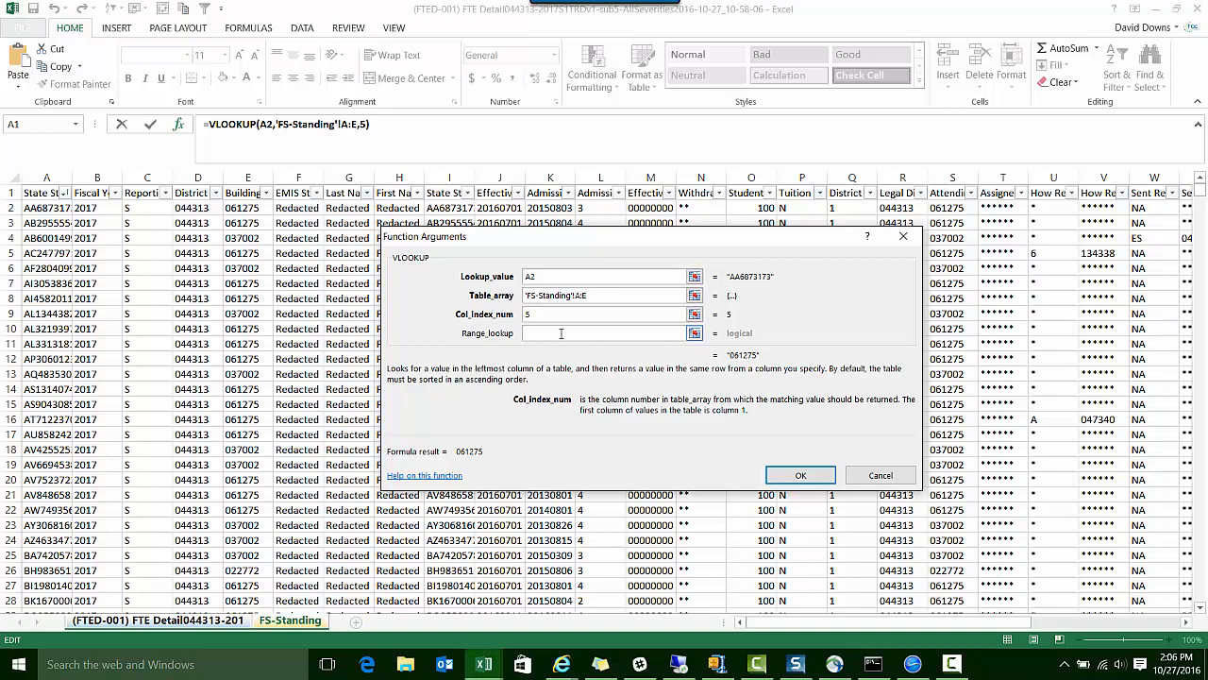
{"action": "left_click", "coordinate": [562, 333]}
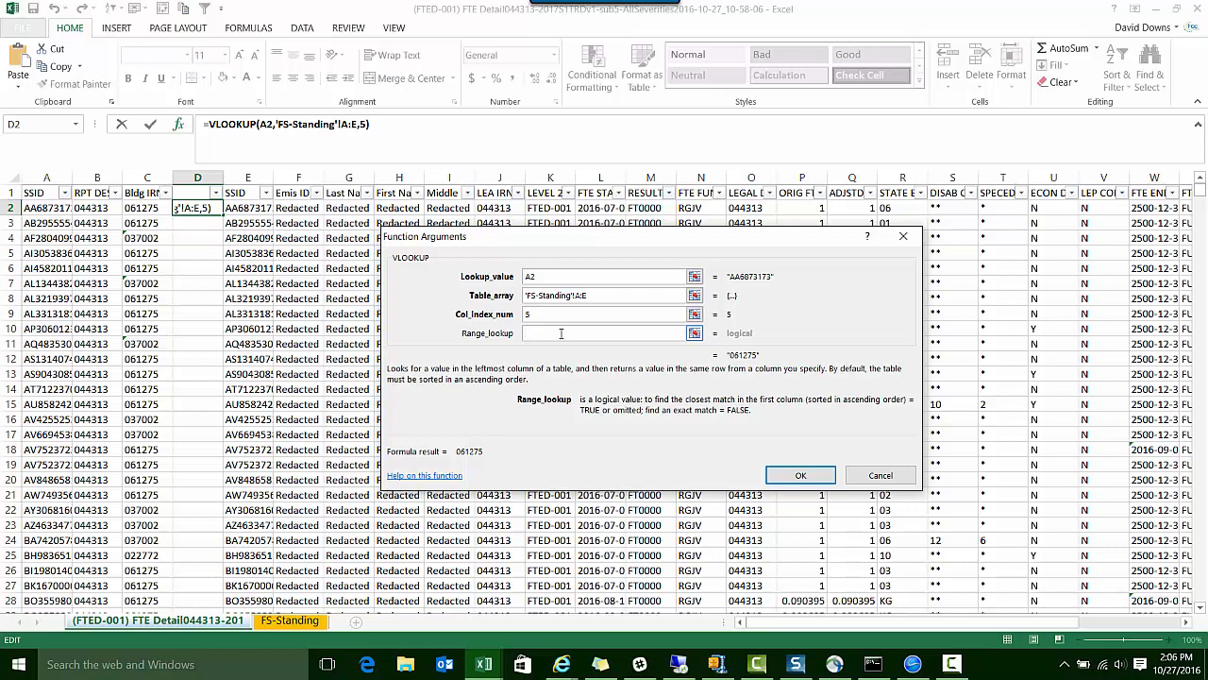
{"action": "type", "text": "False"}
{"action": "left_click", "coordinate": [789, 480]}
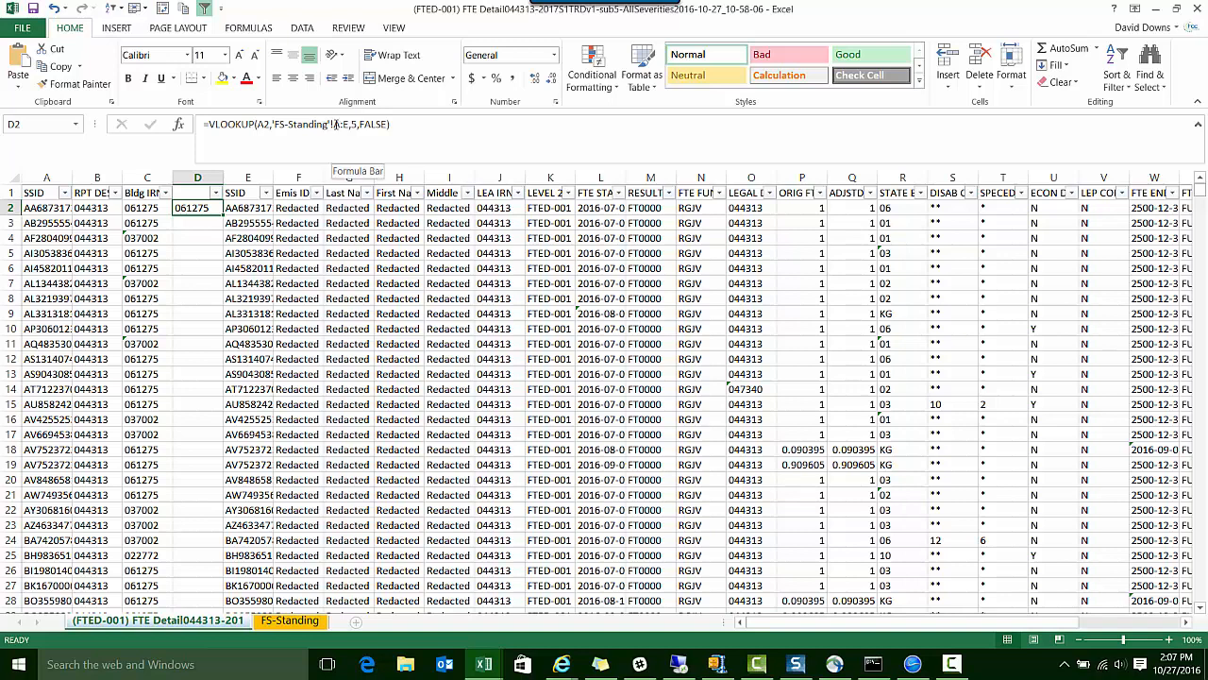
Make the A:E range in D2's VLOOKUP formula absolute as $A:$E and fill the formula down column D
{"action": "left_click_drag", "start_coordinate": [333, 123], "coordinate": [349, 123]}
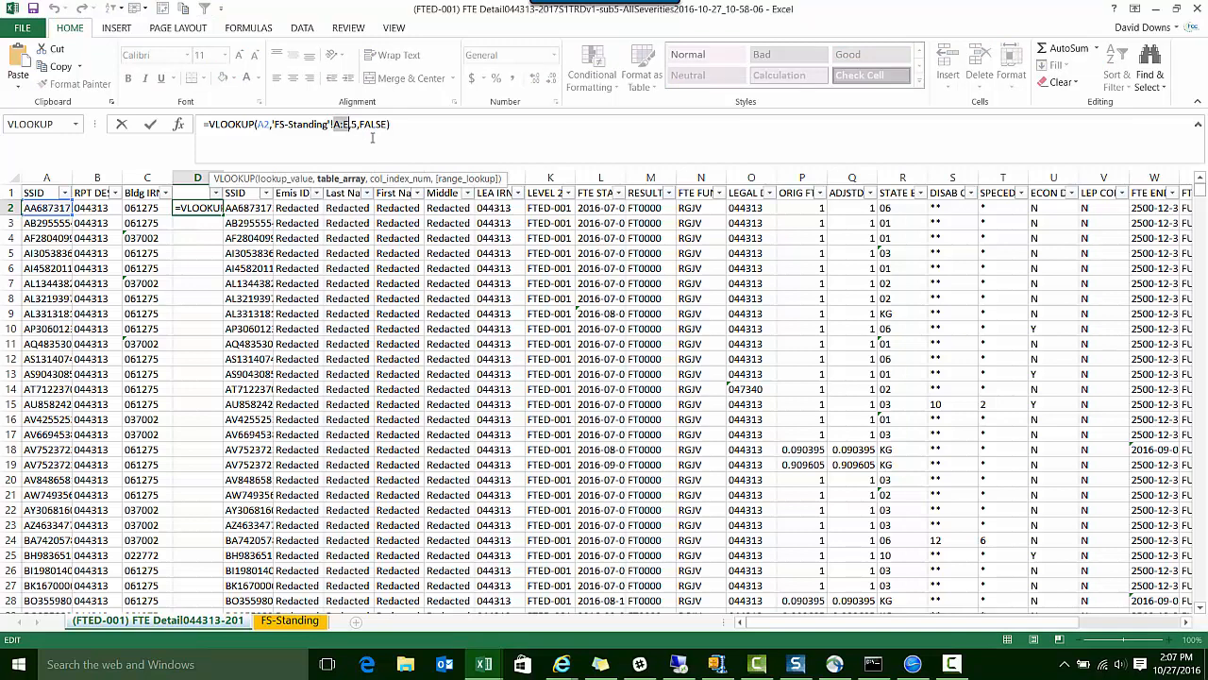
{"action": "key", "text": "F4"}
{"action": "key", "text": "Return"}
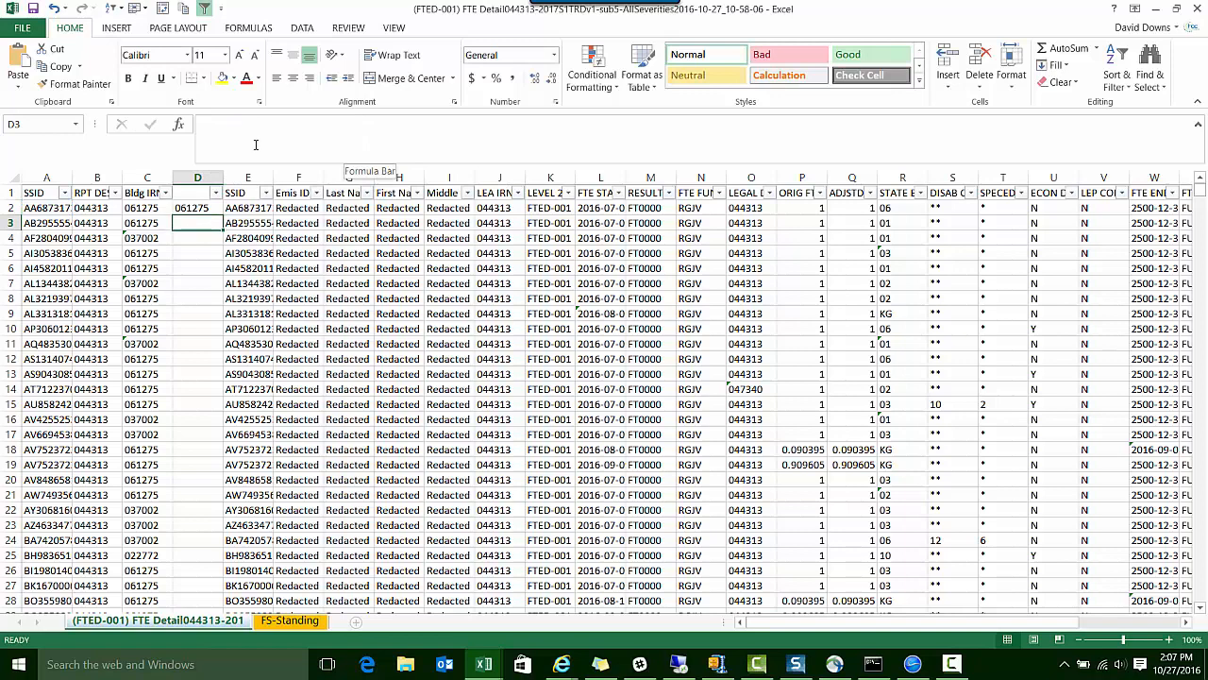
{"action": "left_click", "coordinate": [197, 206]}
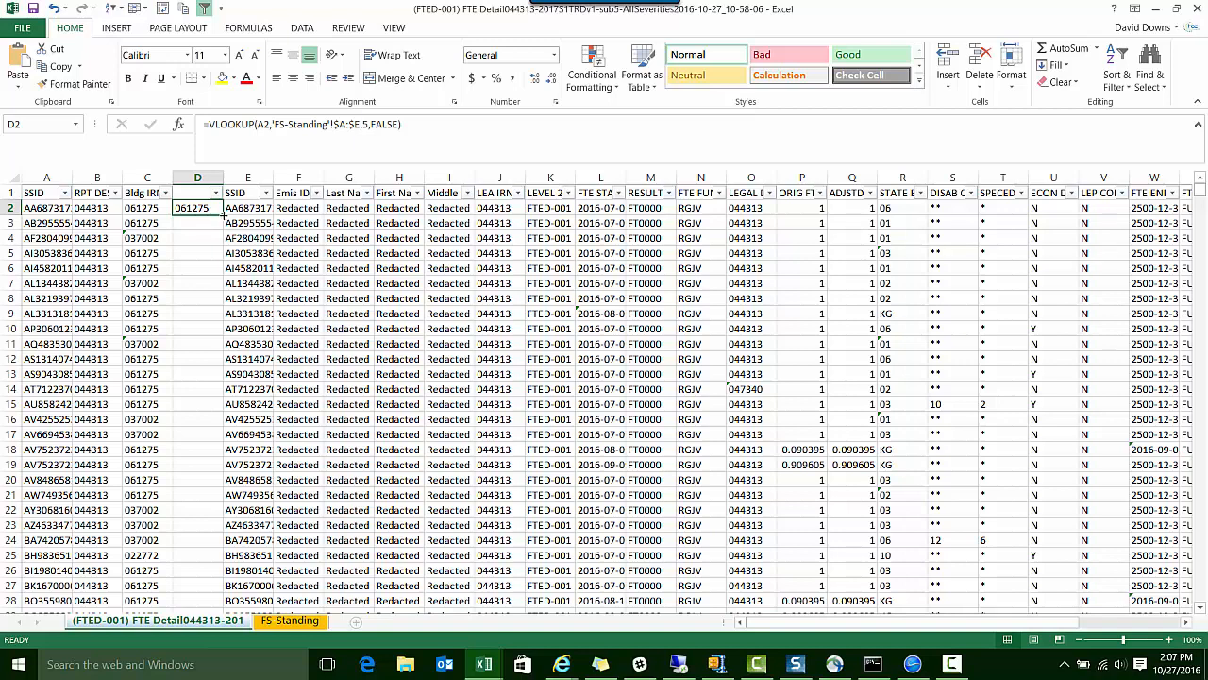
{"action": "double_click", "coordinate": [223, 215]}
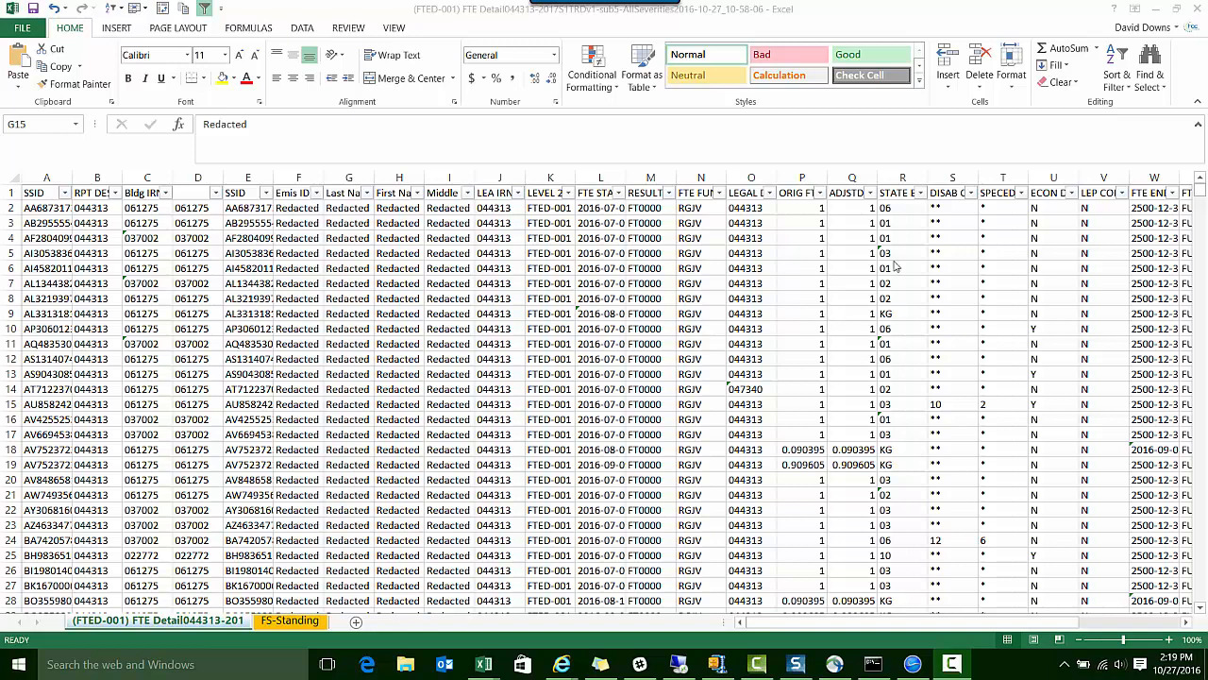
Filter the STATE EQUIV GRADE column of the FTE Detail sheet to show only grade 09
{"action": "left_click", "coordinate": [919, 193]}
{"action": "left_click", "coordinate": [754, 346]}
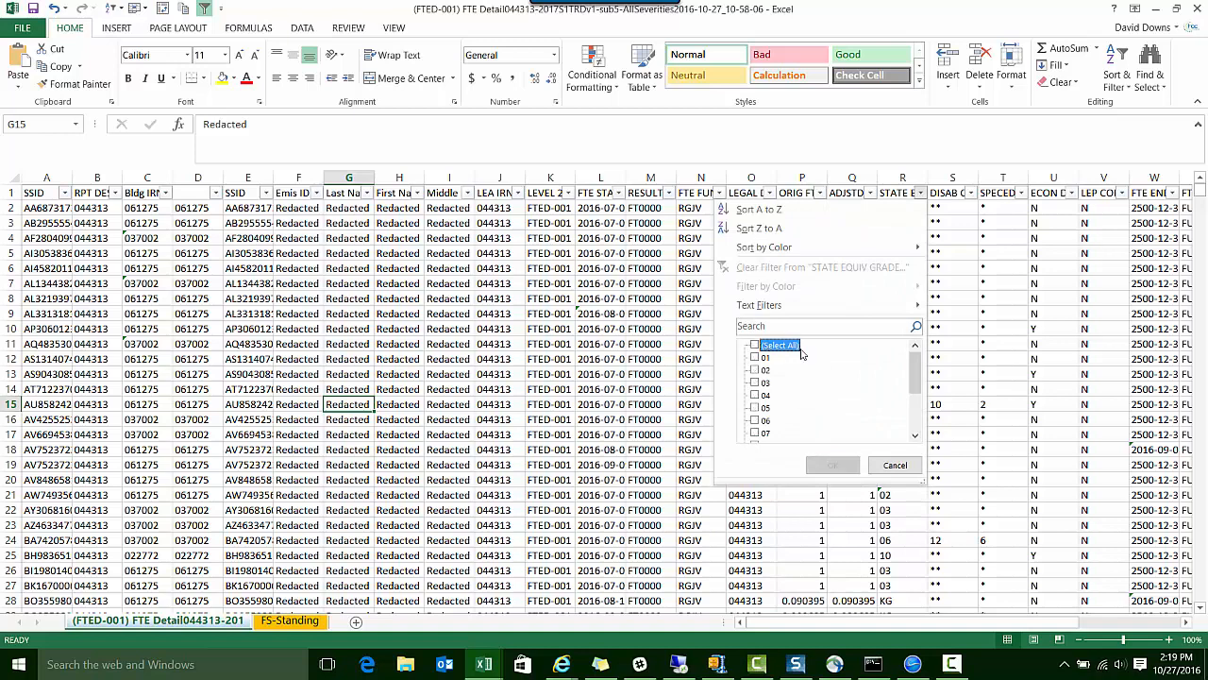
{"action": "left_click", "coordinate": [913, 424]}
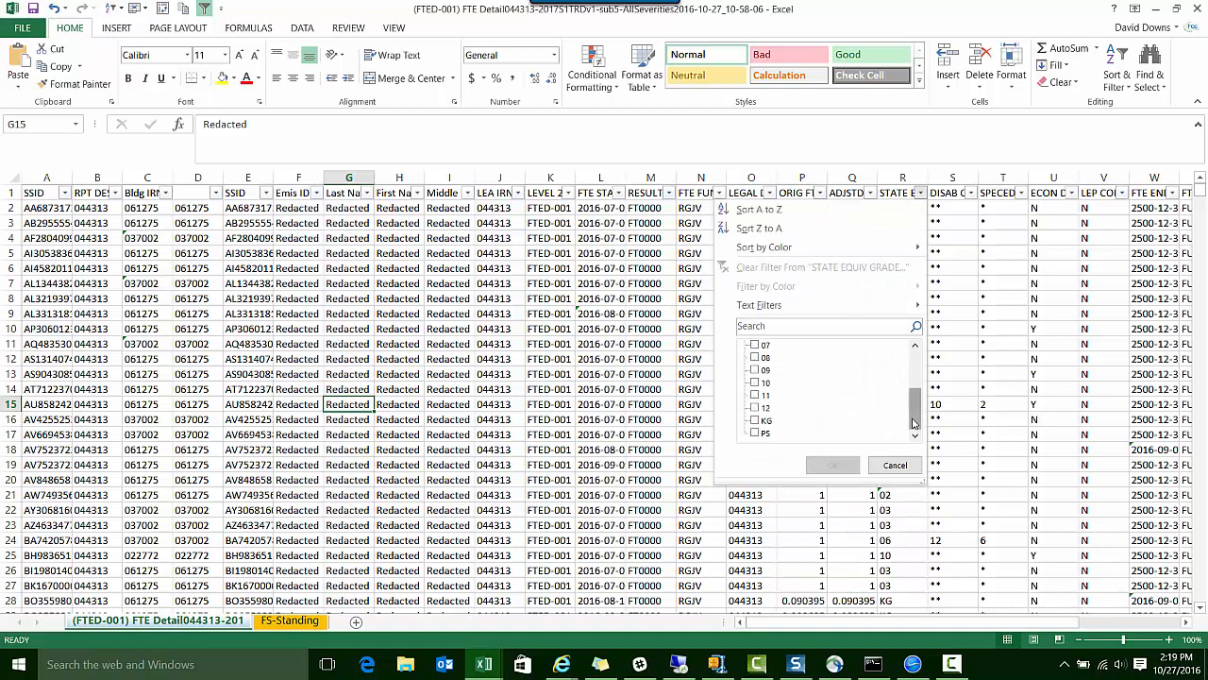
{"action": "left_click", "coordinate": [755, 371]}
{"action": "left_click", "coordinate": [755, 371]}
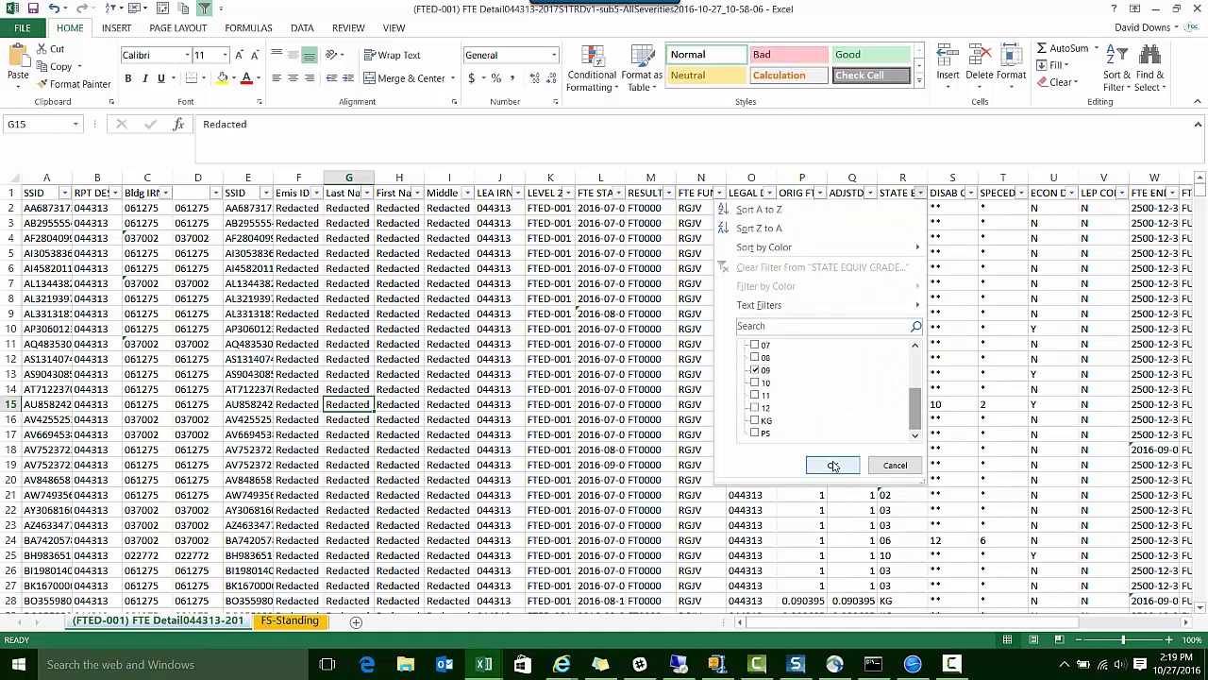
{"action": "left_click", "coordinate": [832, 464]}
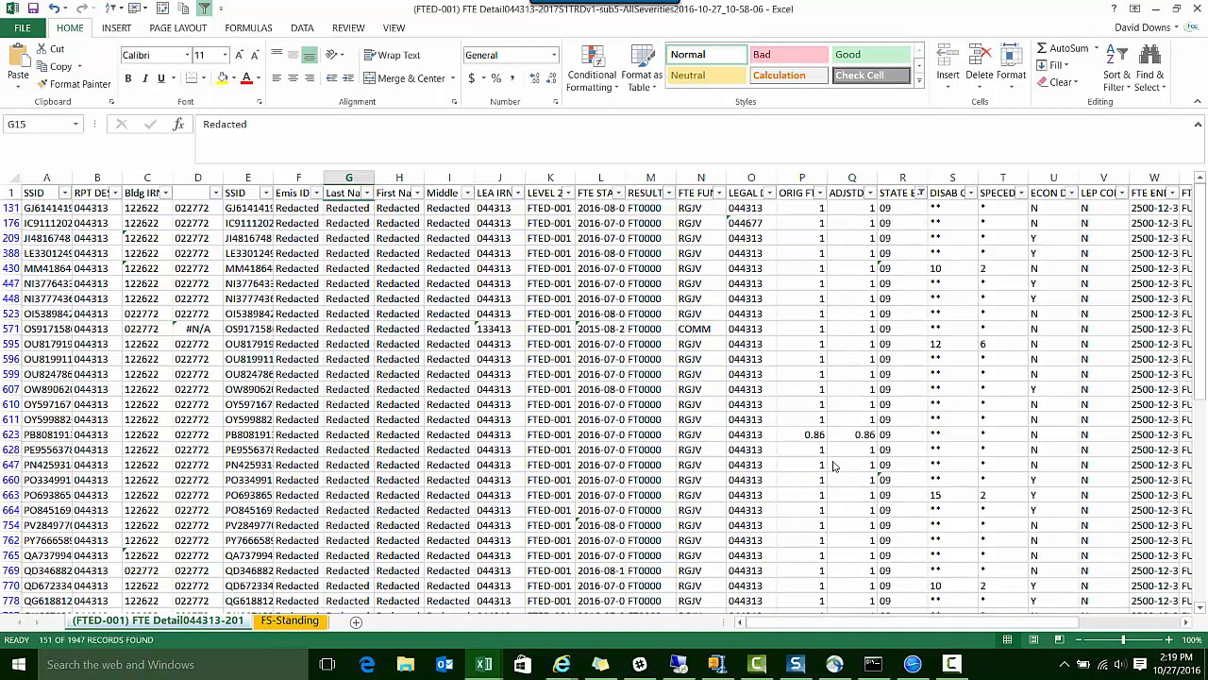